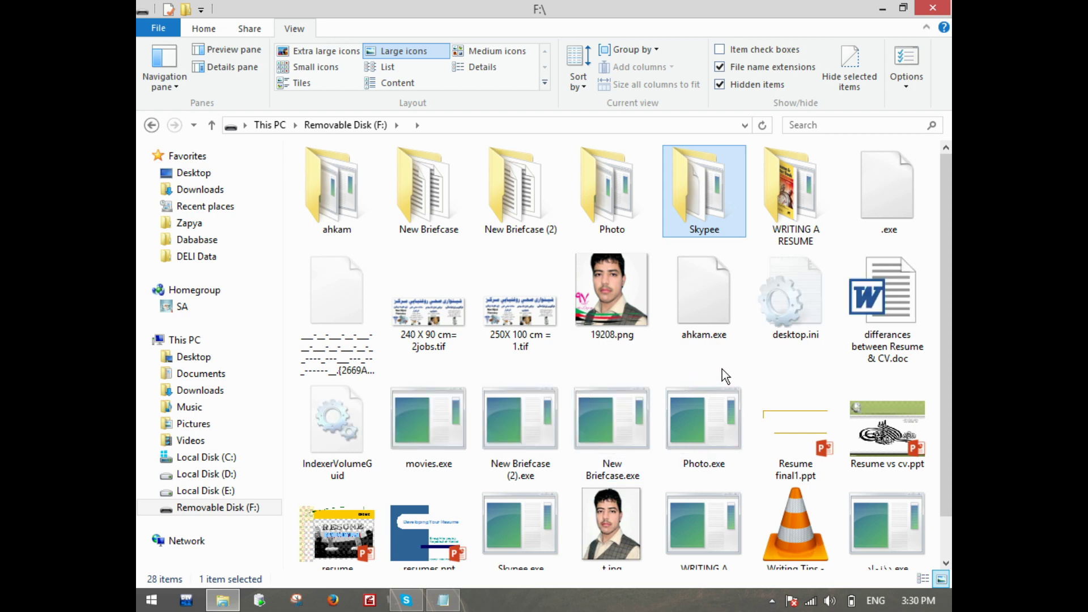
- Delete movies.exe, New Briefcase (2).exe, New Briefcase.exe, Photo.exe and ahkam.exe from the current folder, skipping the file in use
{"action": "left_click", "coordinate": [868, 226]}
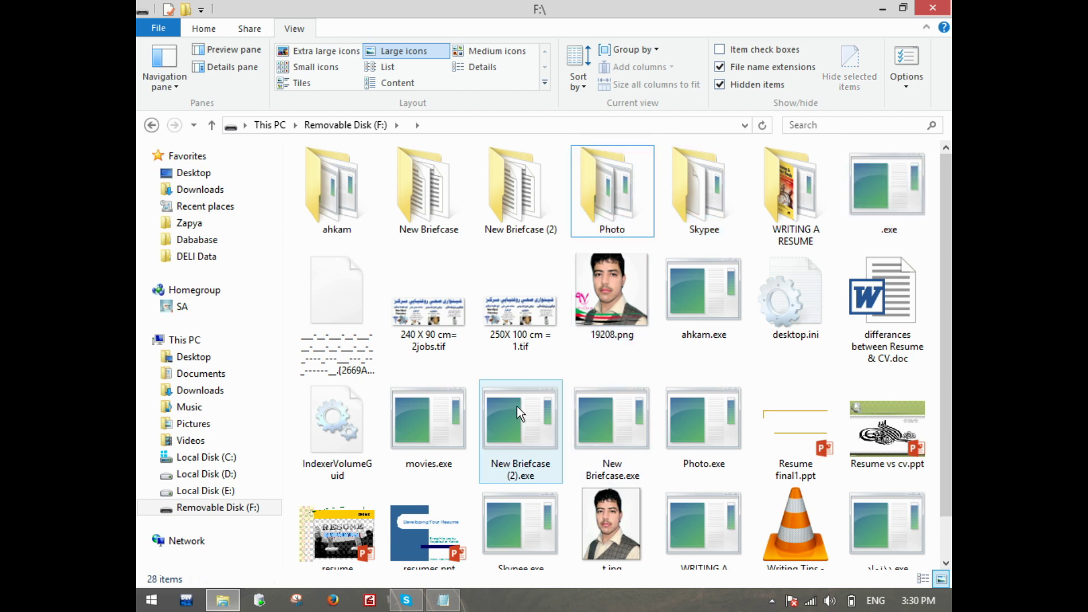
{"action": "left_click", "coordinate": [529, 418], "text": "ctrl"}
{"action": "left_click", "coordinate": [597, 415], "text": "ctrl"}
{"action": "left_click", "coordinate": [703, 419], "text": "ctrl"}
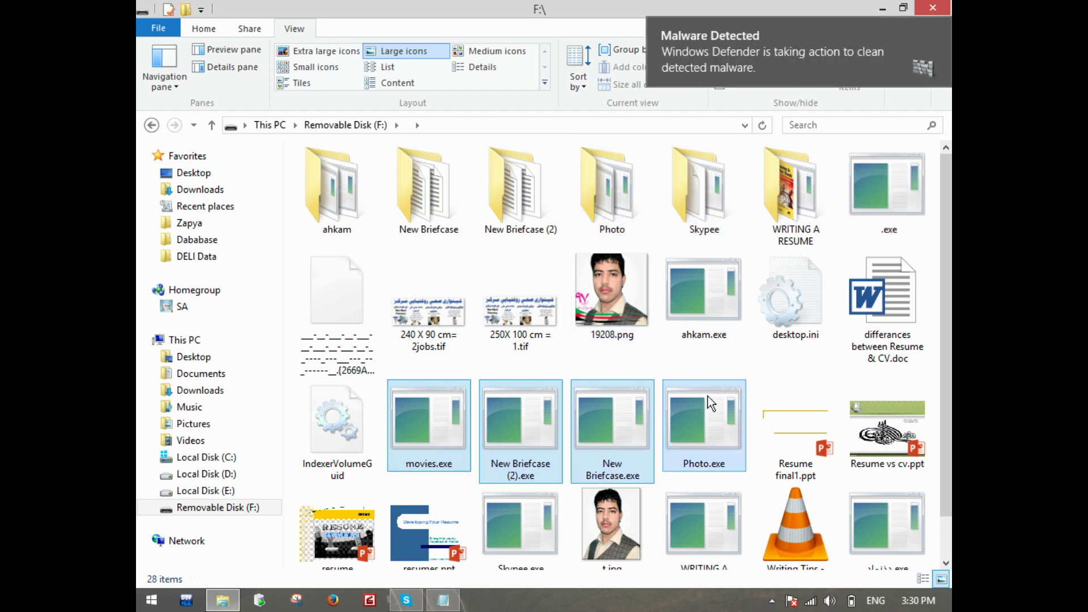
{"action": "left_click", "coordinate": [706, 305], "text": "ctrl"}
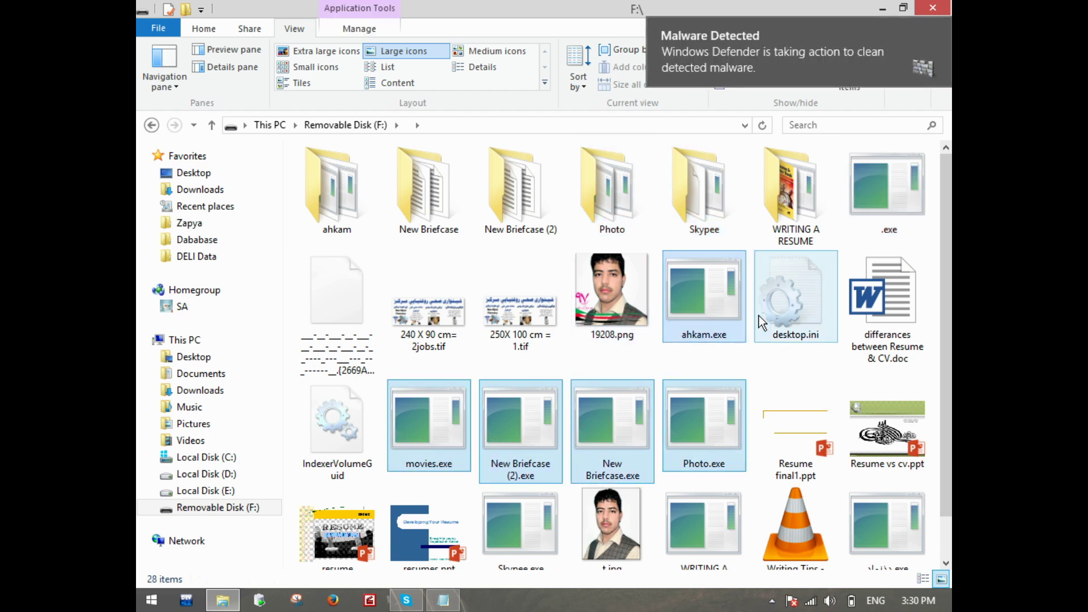
{"action": "key", "text": "Delete"}
{"action": "key", "text": "Return"}
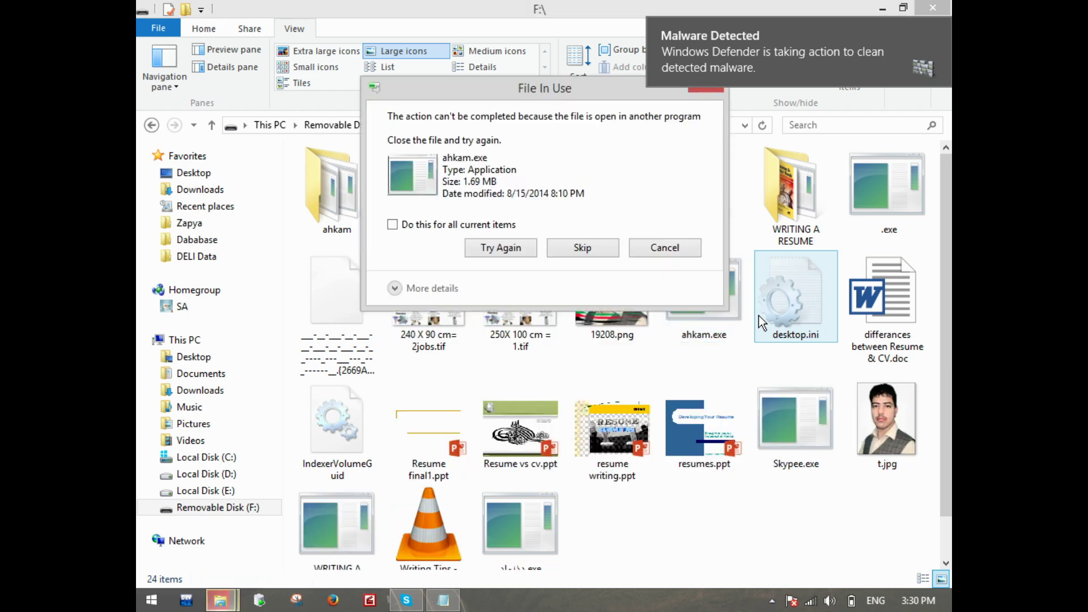
{"action": "left_click", "coordinate": [569, 246]}
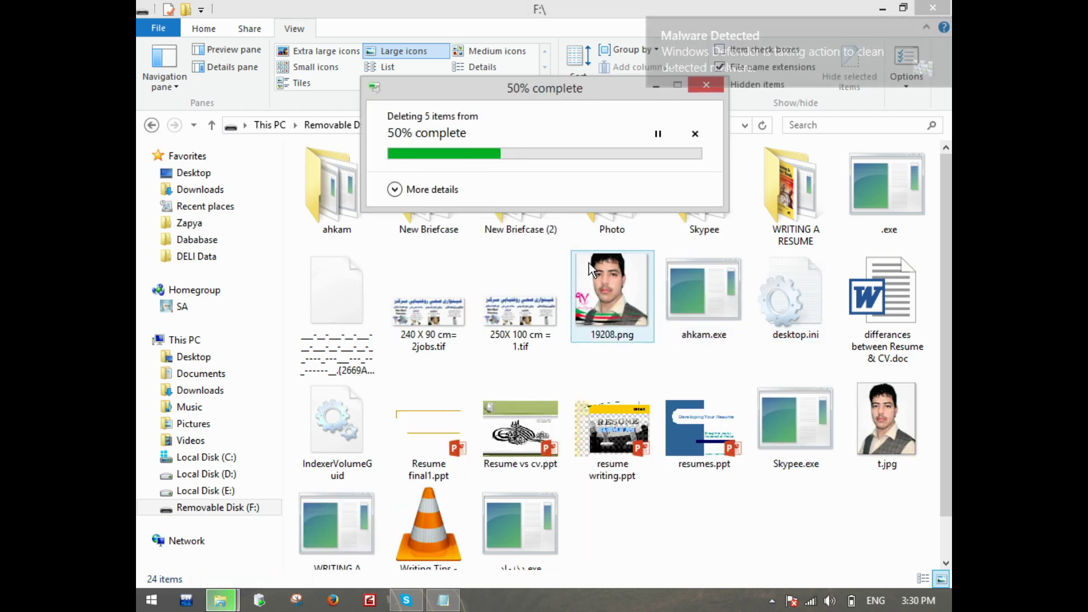
- Permanently delete Skypee.exe, WRITING A RESUME.exe and the .exe file with the Arabic-script name
{"action": "left_click", "coordinate": [800, 458]}
{"action": "scroll", "coordinate": [712, 561], "scroll_direction": "down", "scroll_amount": 1}
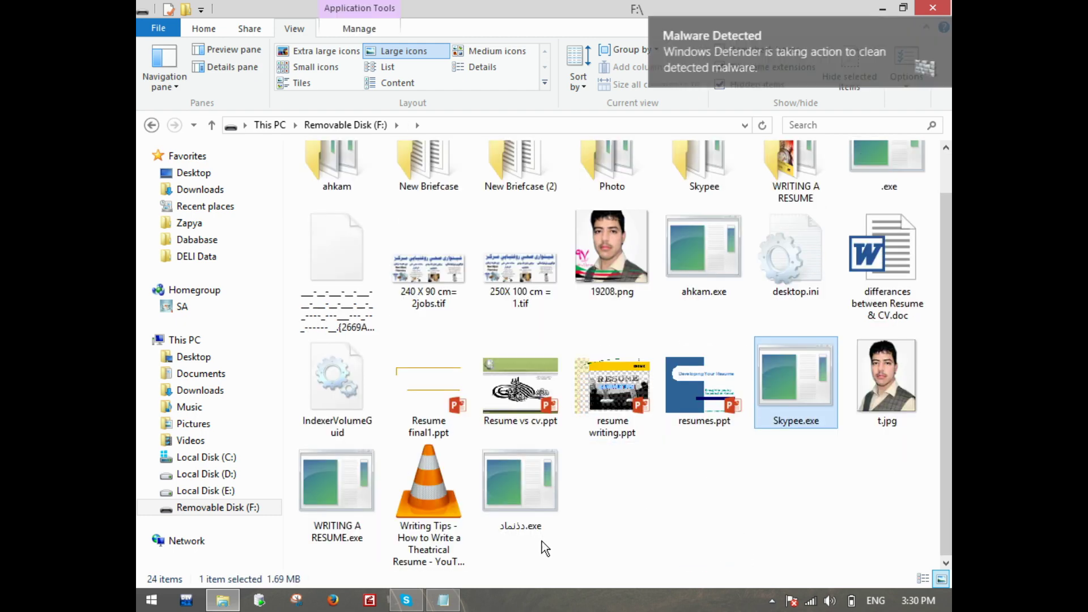
{"action": "left_click", "coordinate": [517, 517]}
{"action": "left_click", "coordinate": [337, 493], "text": "ctrl"}
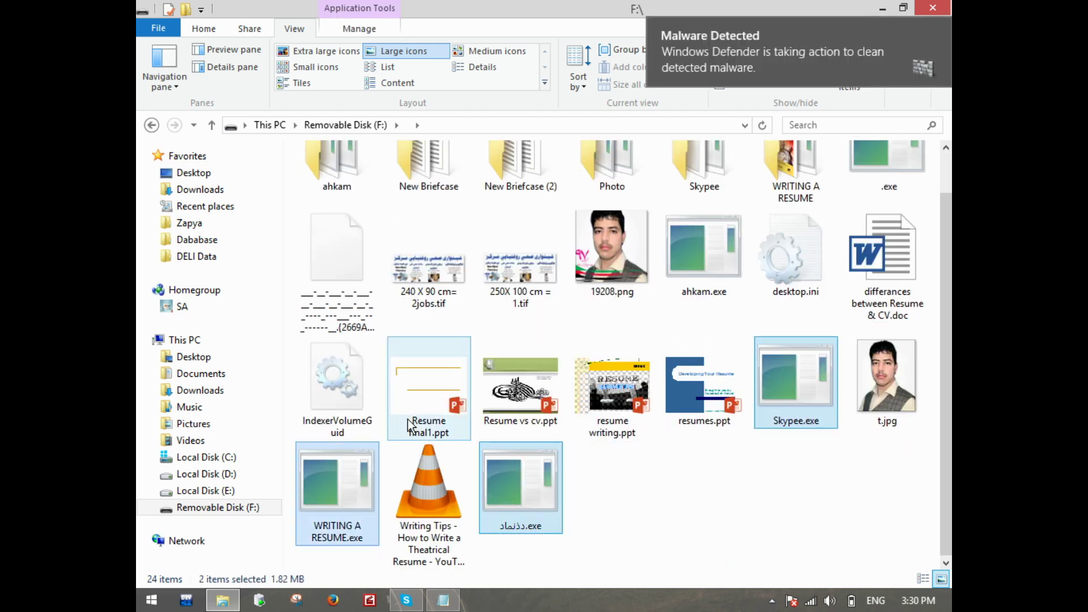
{"action": "key", "text": "shift+Delete"}
{"action": "key", "text": "Return"}
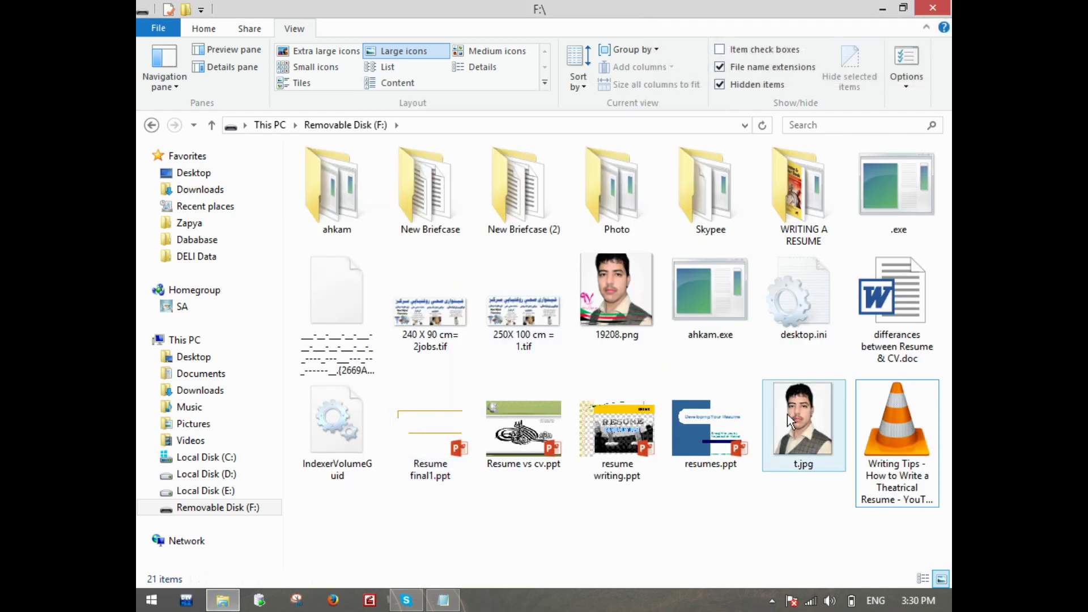
{"action": "left_click", "coordinate": [713, 297]}
{"action": "left_click", "coordinate": [916, 198], "text": "ctrl"}
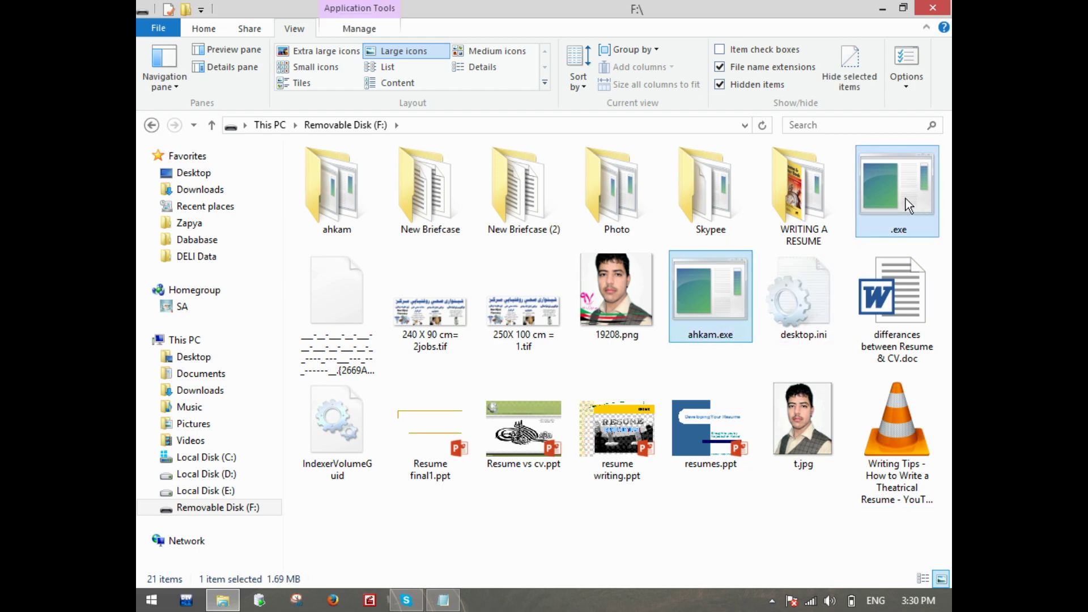
{"action": "key", "text": "shift+End"}
{"action": "key", "text": "Delete"}
{"action": "key", "text": "Return"}
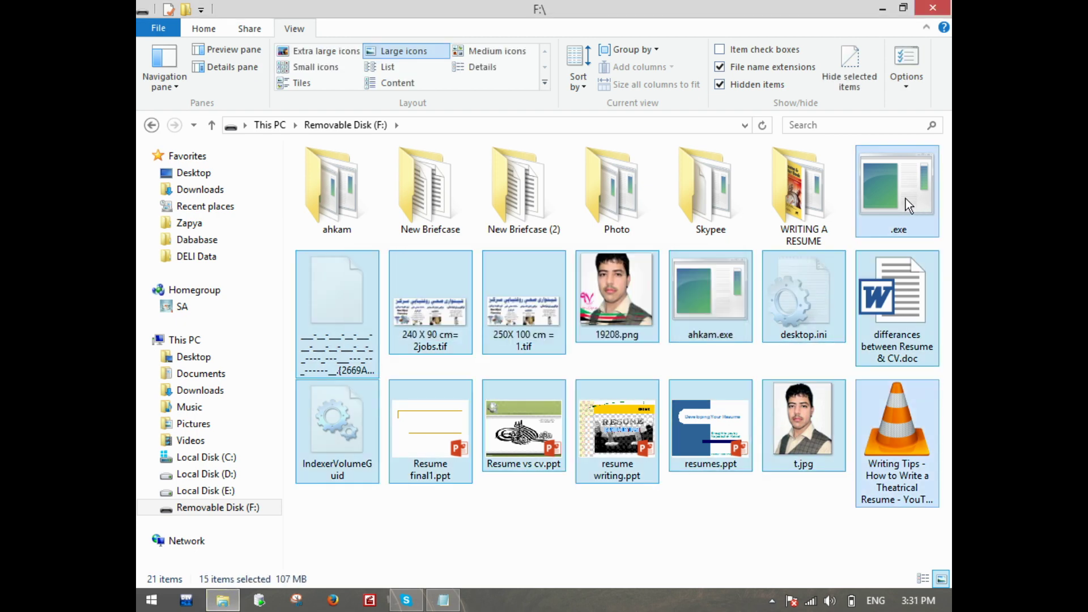
- Select the range of items between ahkam.exe and .exe and permanently delete it
{"action": "left_click", "coordinate": [707, 308]}
{"action": "left_click", "coordinate": [902, 197], "text": "ctrl"}
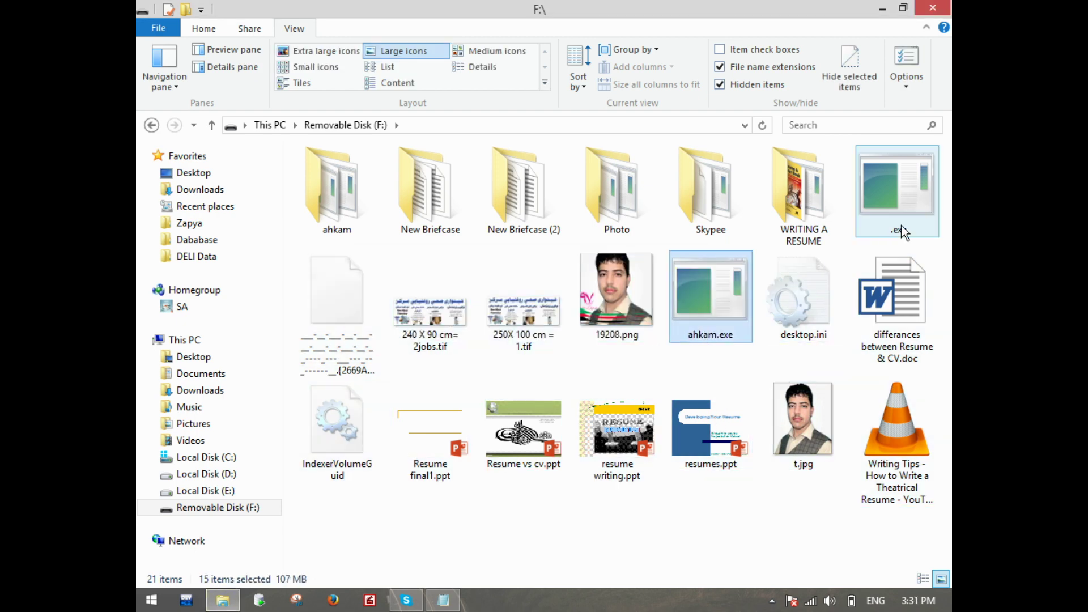
{"action": "left_click", "coordinate": [899, 197], "text": "shift"}
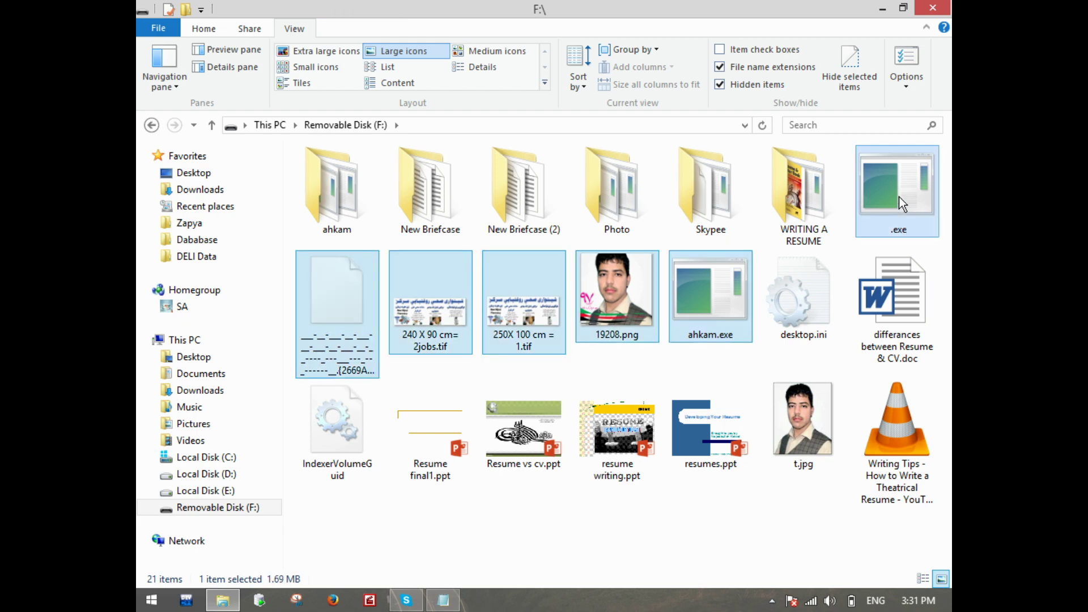
{"action": "key", "text": "Delete"}
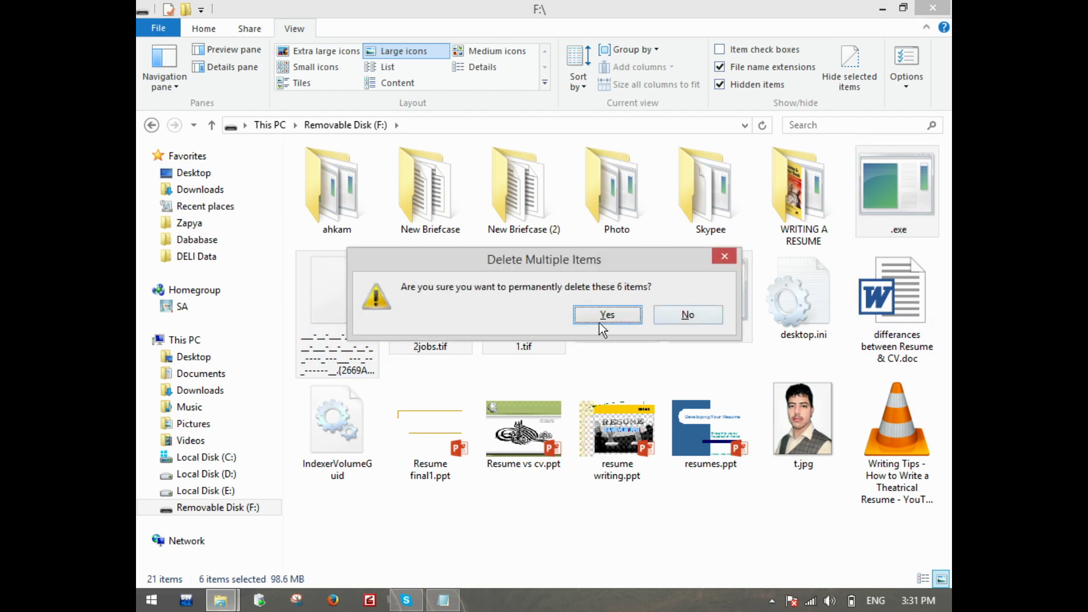
{"action": "left_click", "coordinate": [588, 322]}
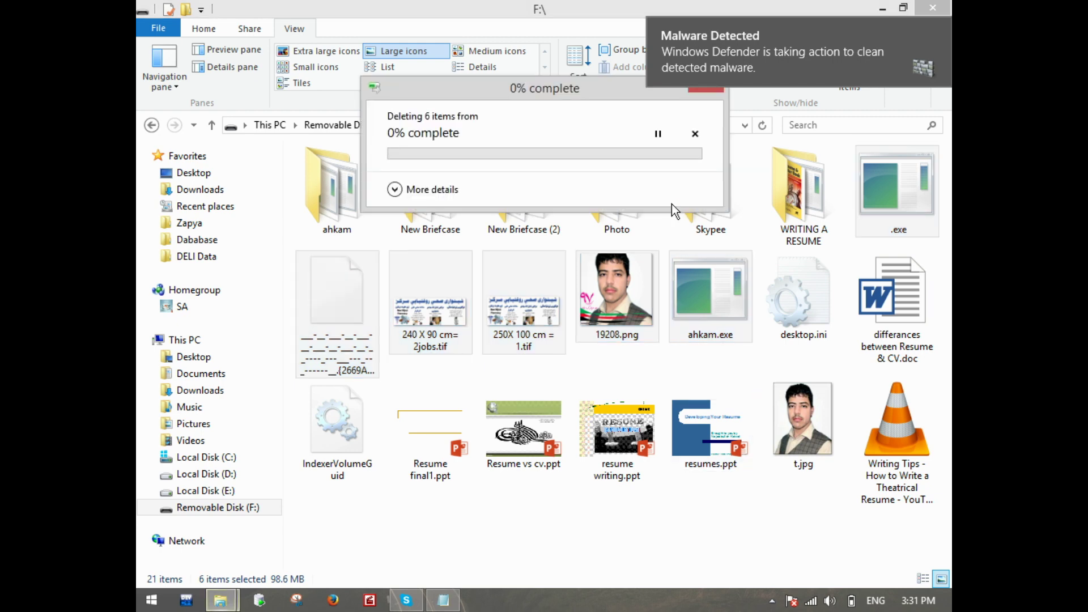
{"action": "left_click", "coordinate": [578, 293]}
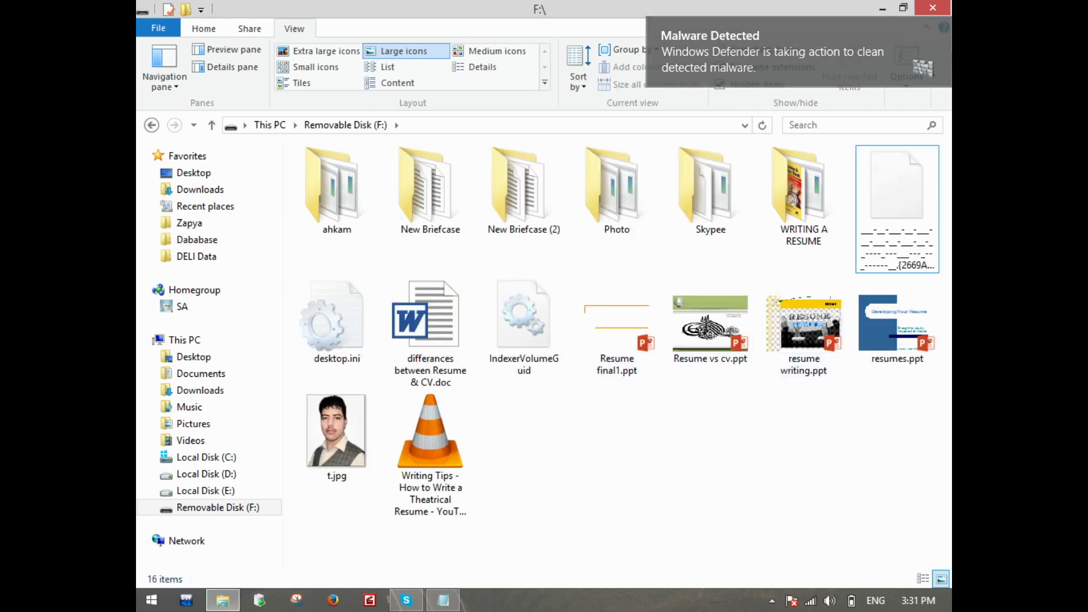
- Close the folder window, highlight "exe" in the Notepad note, and close the note without saving
{"action": "left_click", "coordinate": [933, 8]}
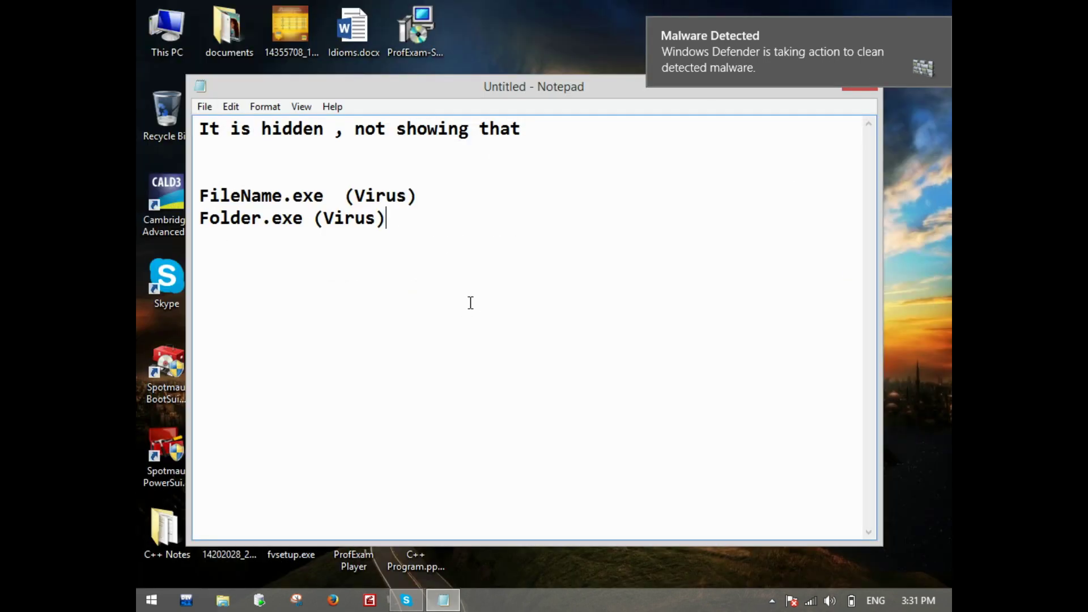
{"action": "left_click_drag", "start_coordinate": [293, 196], "coordinate": [327, 196]}
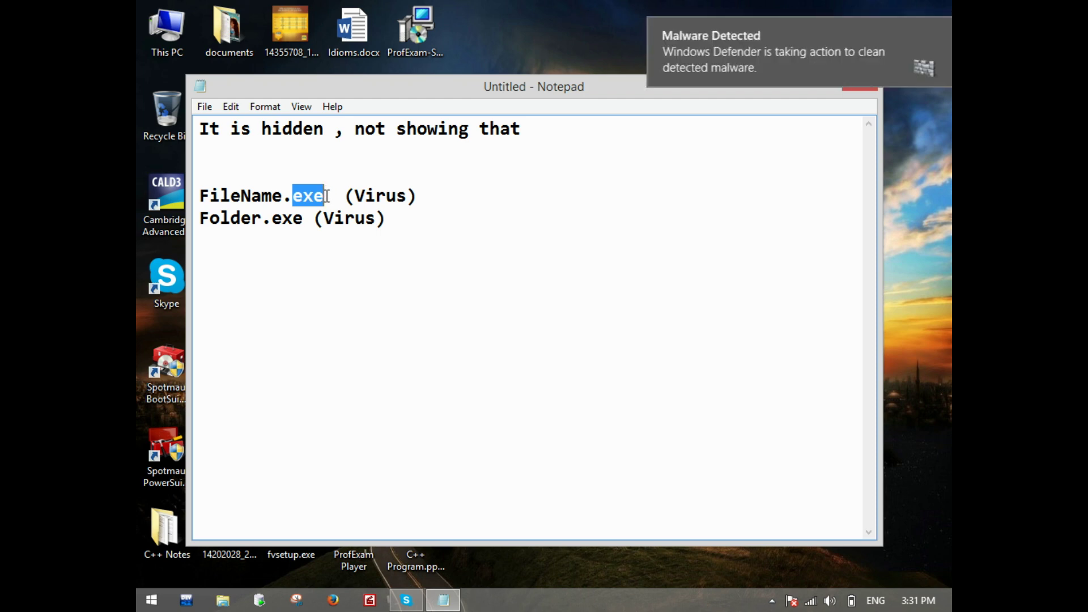
{"action": "left_click", "coordinate": [859, 94]}
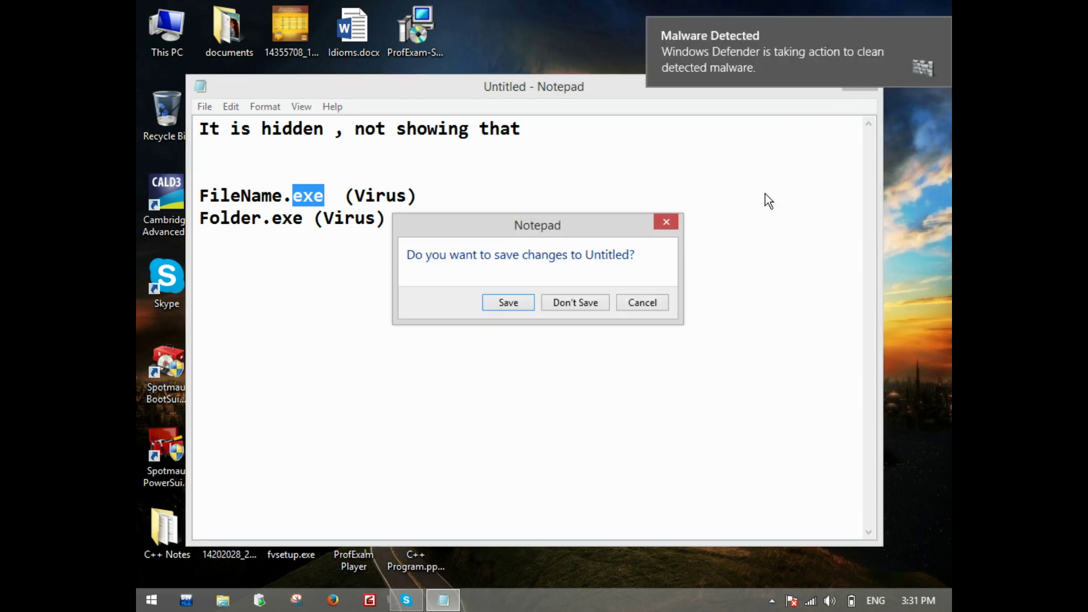
{"action": "left_click", "coordinate": [575, 303]}
- Open the unnamed folder on Removable Disk (F:) and cut all of its items
{"action": "double_click", "coordinate": [167, 28]}
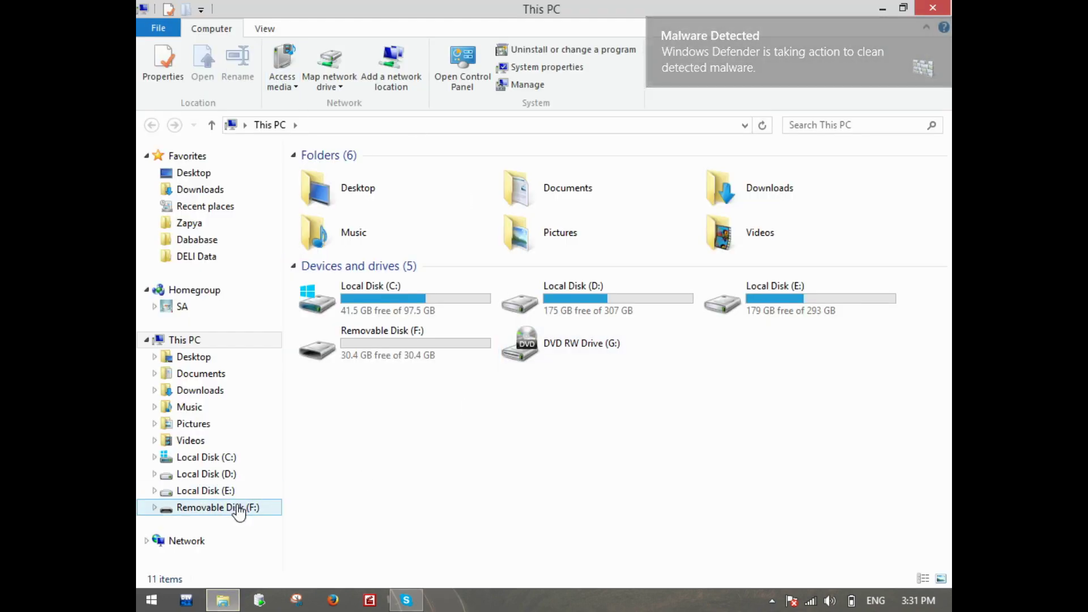
{"action": "left_click", "coordinate": [249, 506]}
{"action": "double_click", "coordinate": [332, 193]}
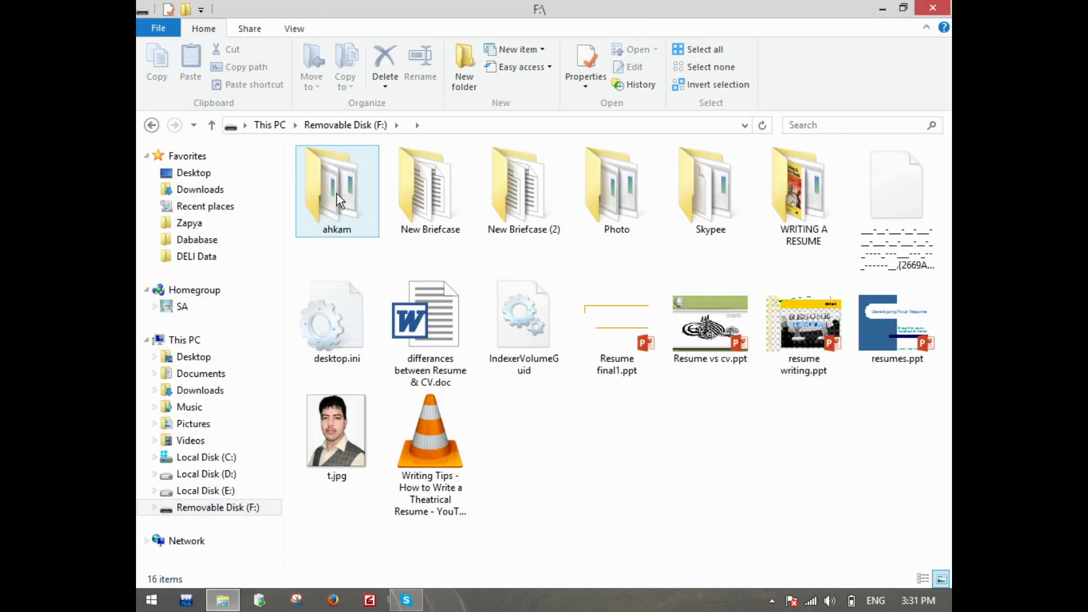
{"action": "left_click_drag", "start_coordinate": [901, 498], "coordinate": [327, 174]}
{"action": "right_click", "coordinate": [327, 165]}
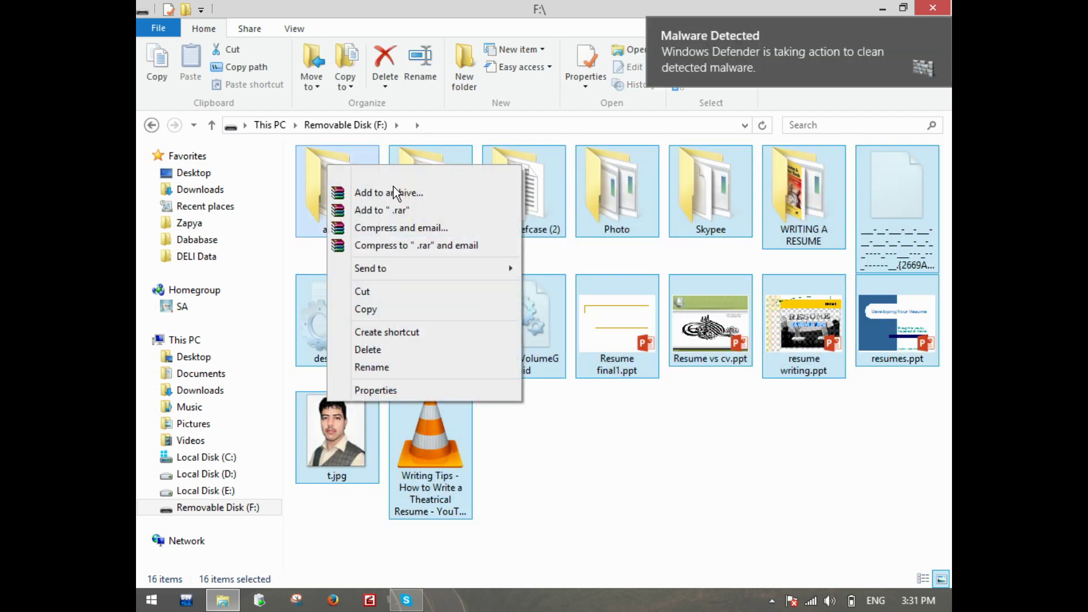
{"action": "left_click", "coordinate": [363, 290]}
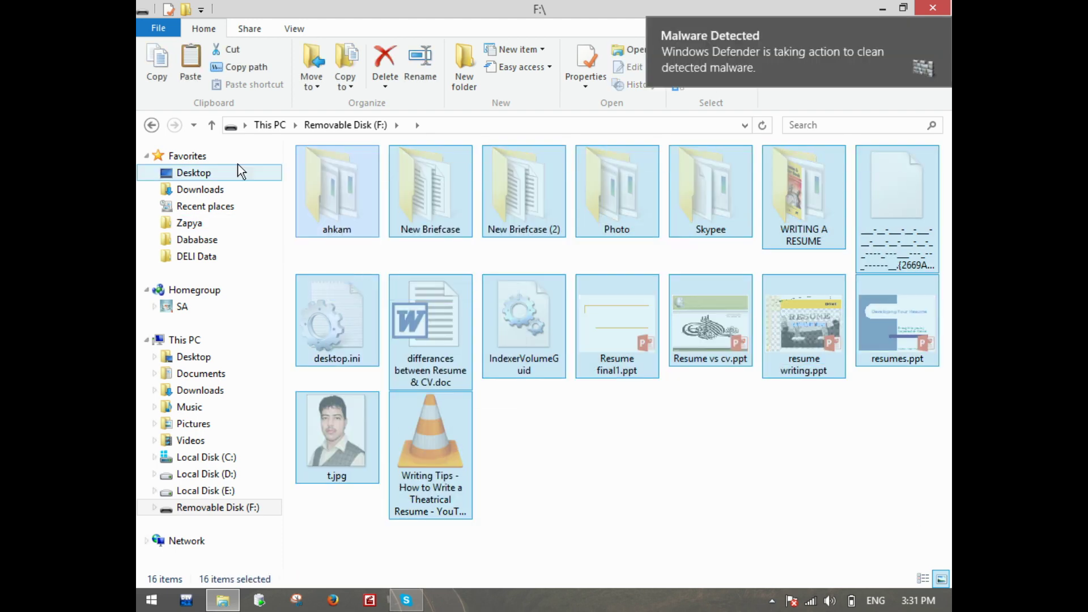
- Paste the cut items into the root of Removable Disk (F:), approve moving the system files, and close the window
{"action": "left_click", "coordinate": [212, 125]}
{"action": "right_click", "coordinate": [430, 307]}
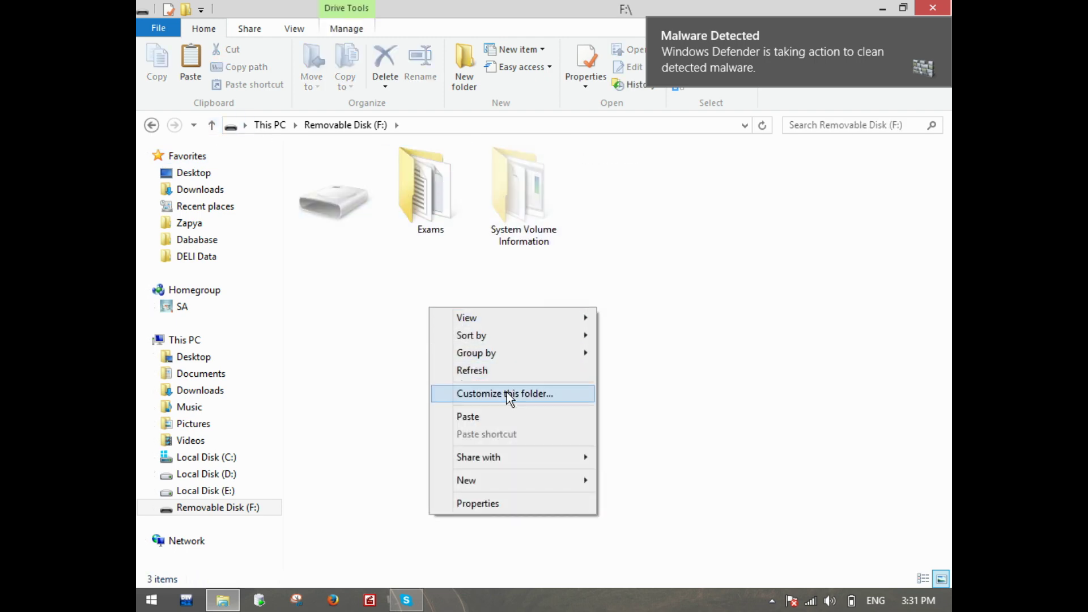
{"action": "left_click", "coordinate": [481, 416]}
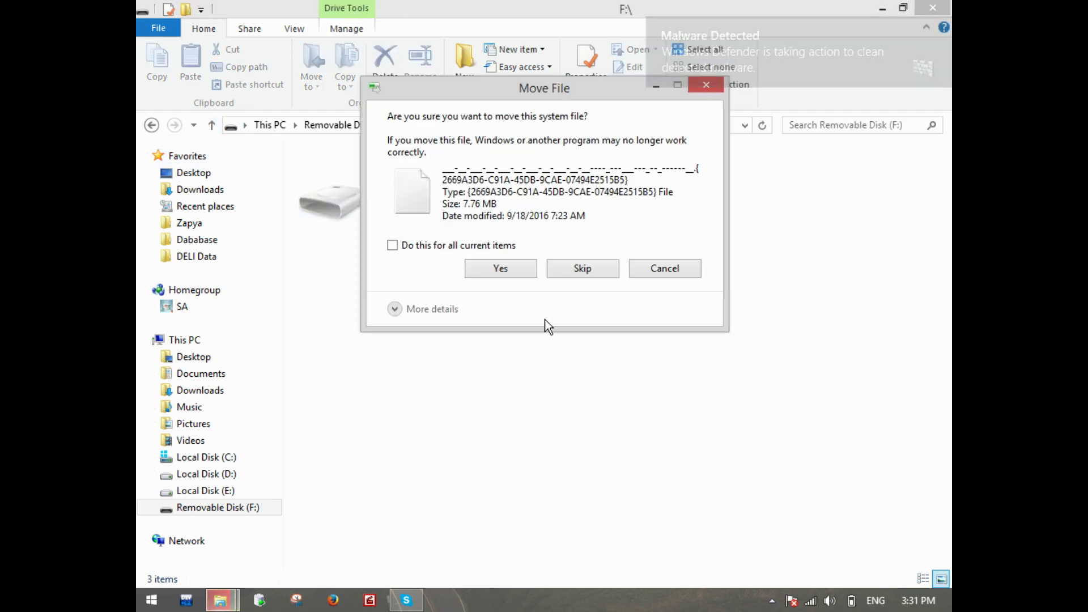
{"action": "left_click", "coordinate": [512, 270]}
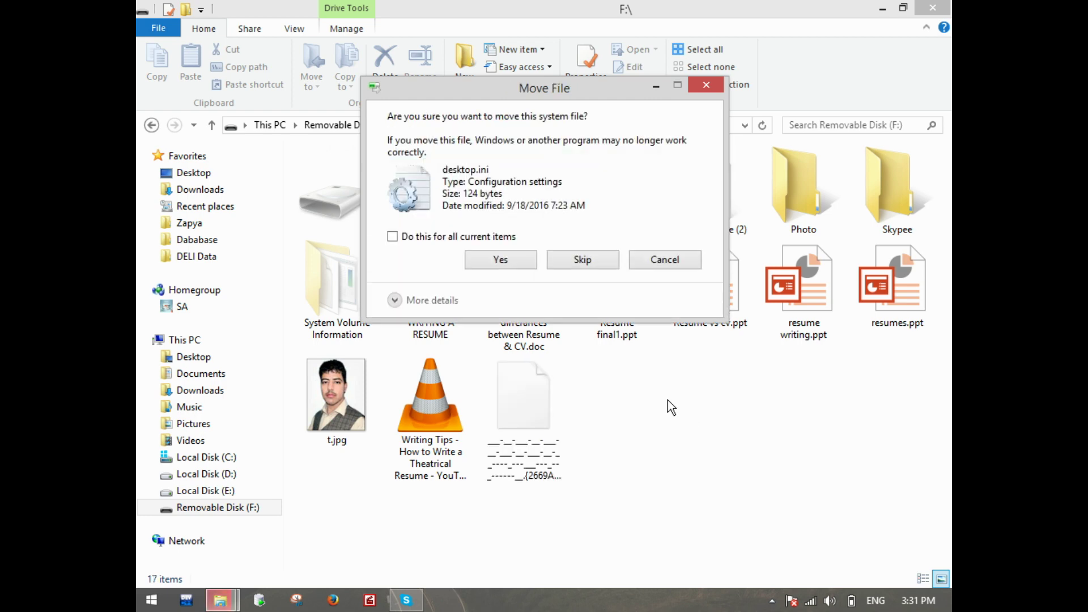
{"action": "left_click", "coordinate": [478, 242]}
{"action": "left_click", "coordinate": [503, 260]}
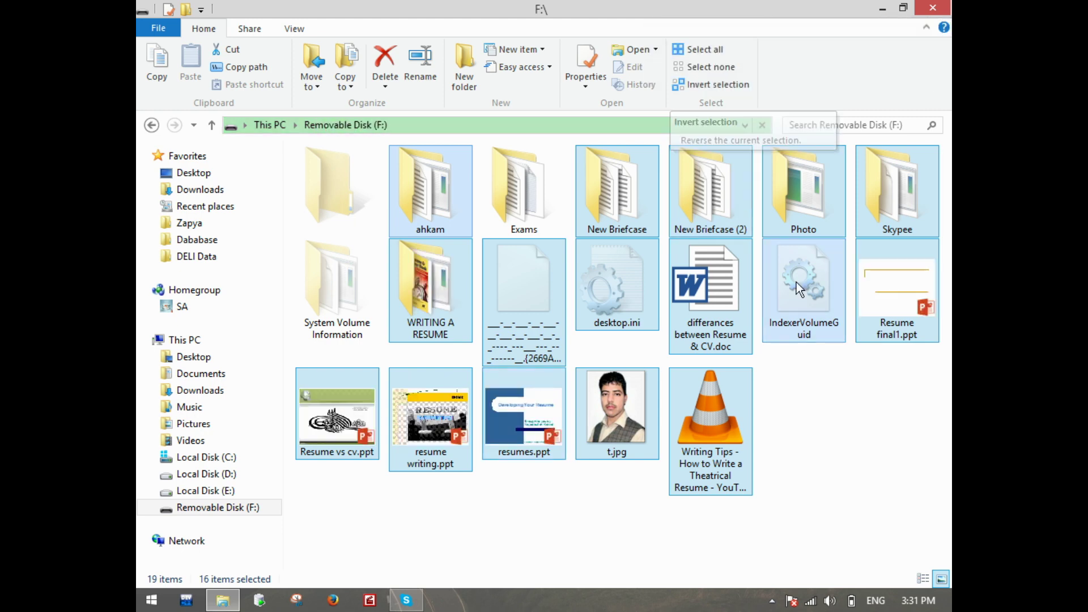
{"action": "left_click", "coordinate": [872, 478]}
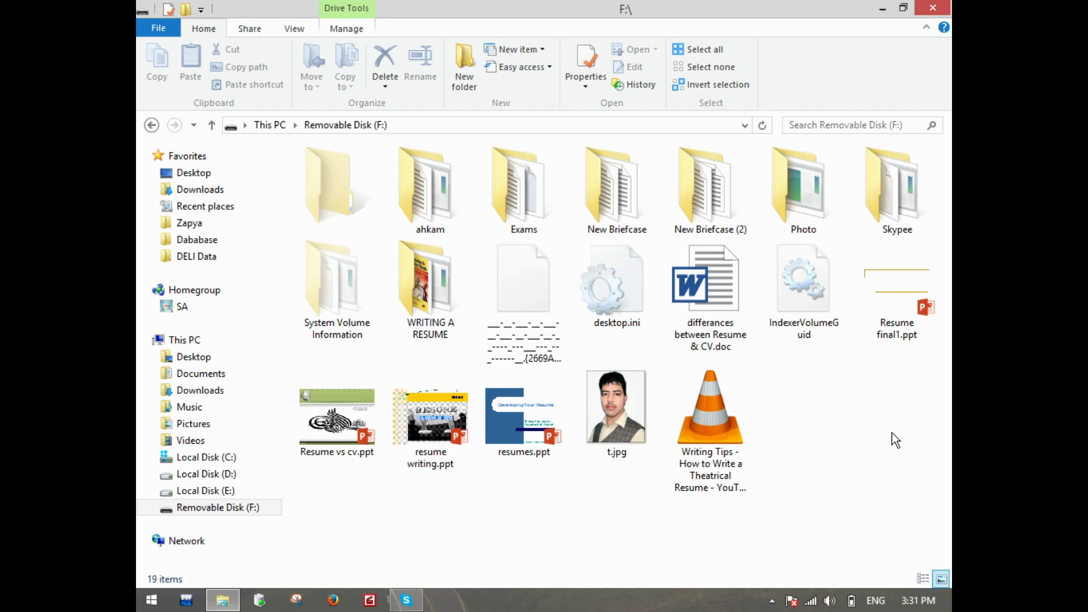
{"action": "left_click", "coordinate": [938, 7]}
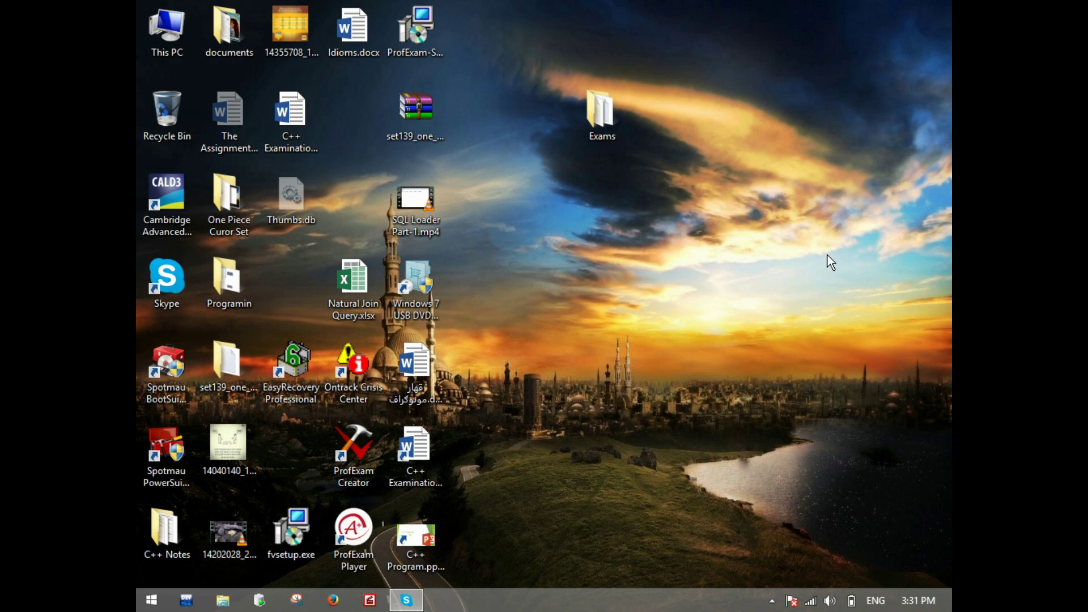
- Reopen Removable Disk (F:) from This PC and bring up its Folder Options
{"action": "double_click", "coordinate": [155, 17]}
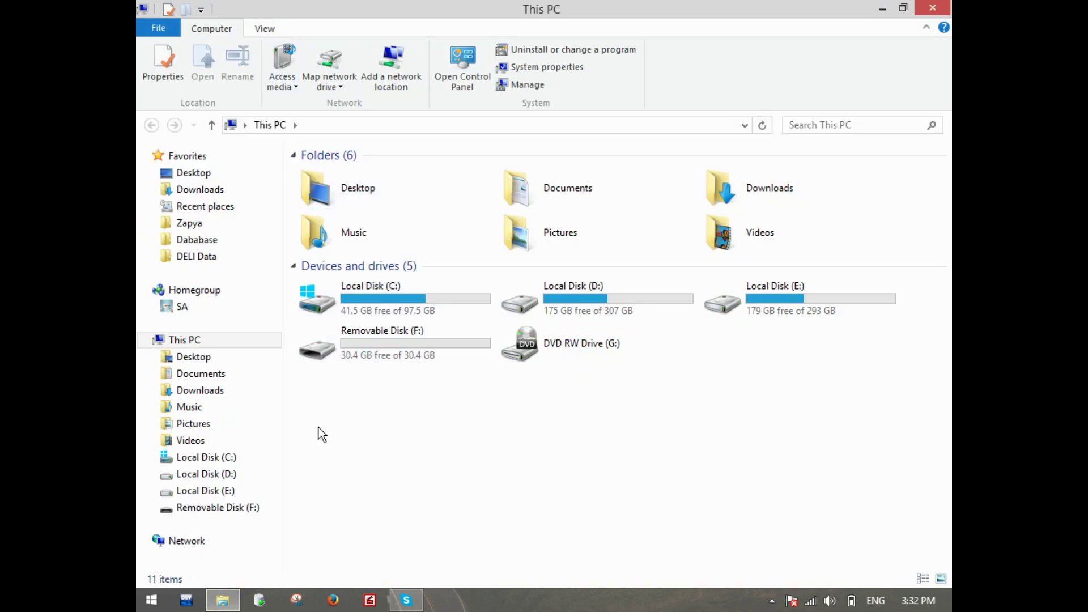
{"action": "left_click", "coordinate": [215, 509]}
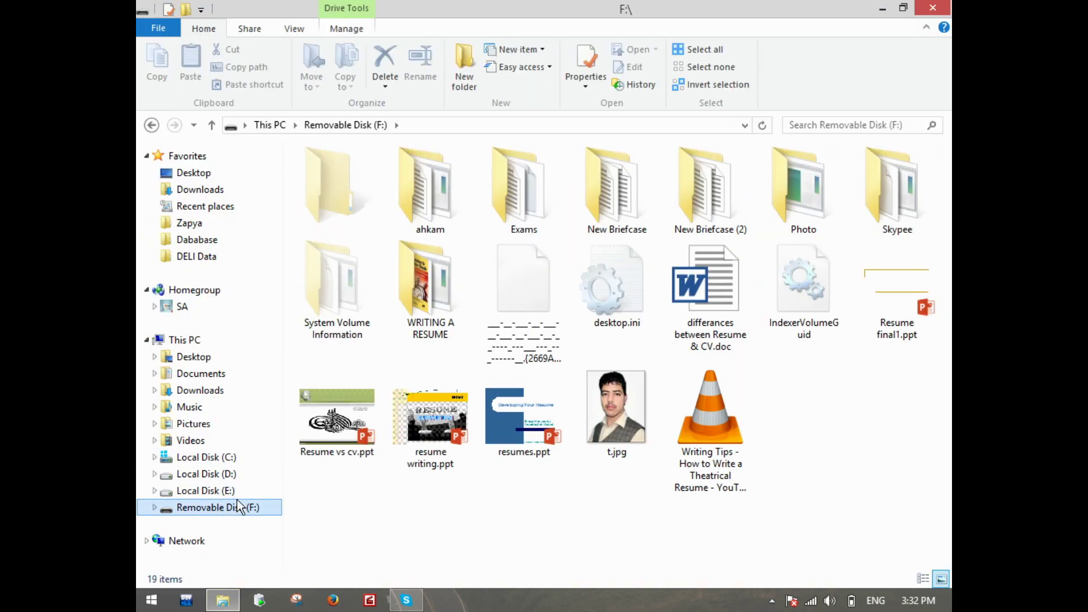
{"action": "left_click", "coordinate": [304, 30]}
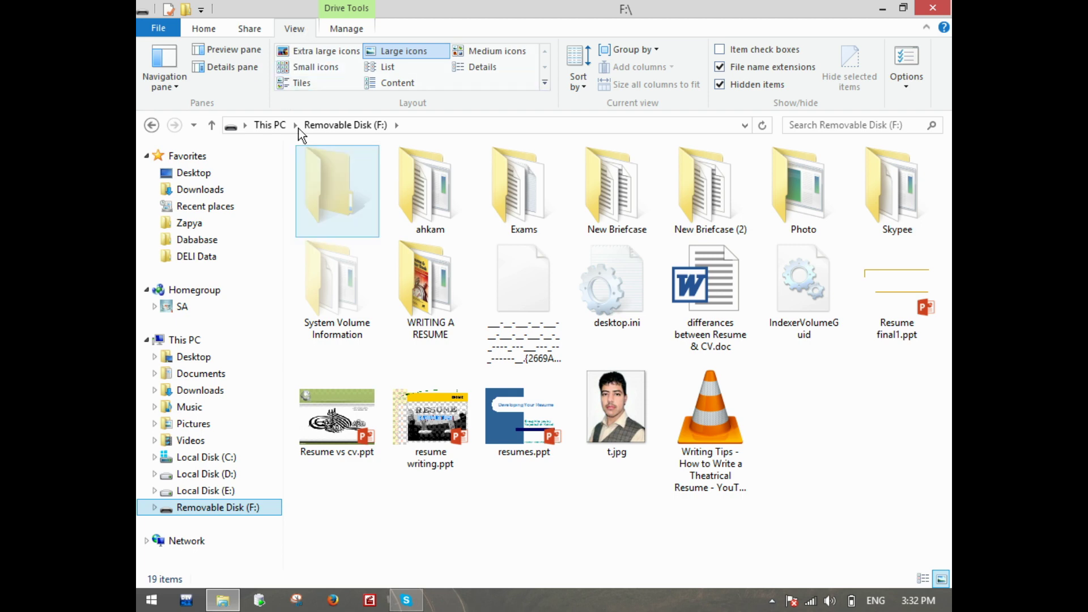
{"action": "left_click", "coordinate": [908, 59]}
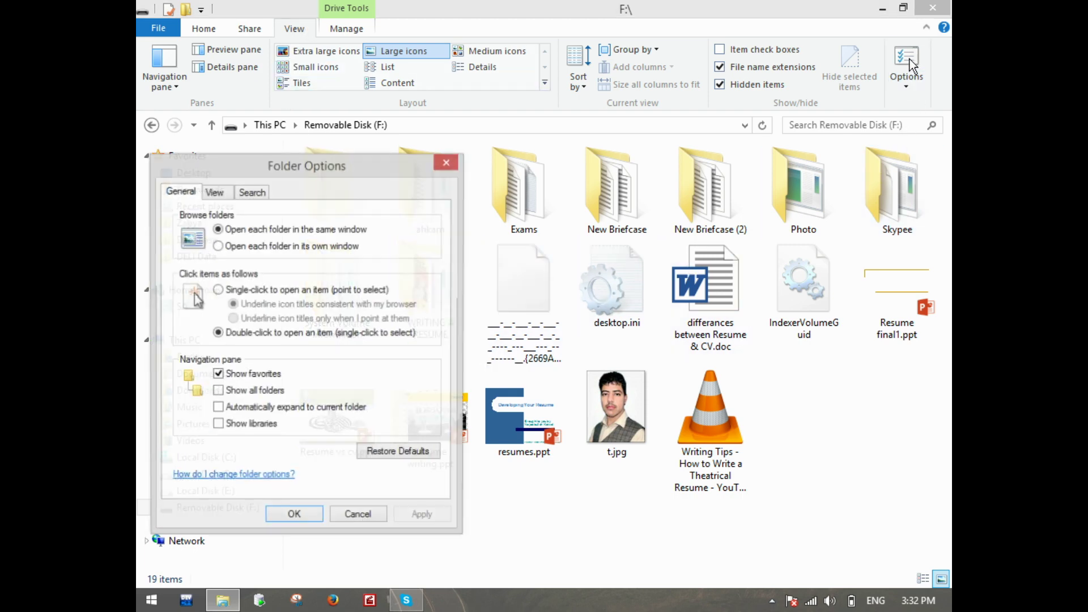
- Set hidden files, folders, and drives to show, uncheck Hide protected operating system files, approve the warning, and save the folder options
{"action": "left_click", "coordinate": [221, 194]}
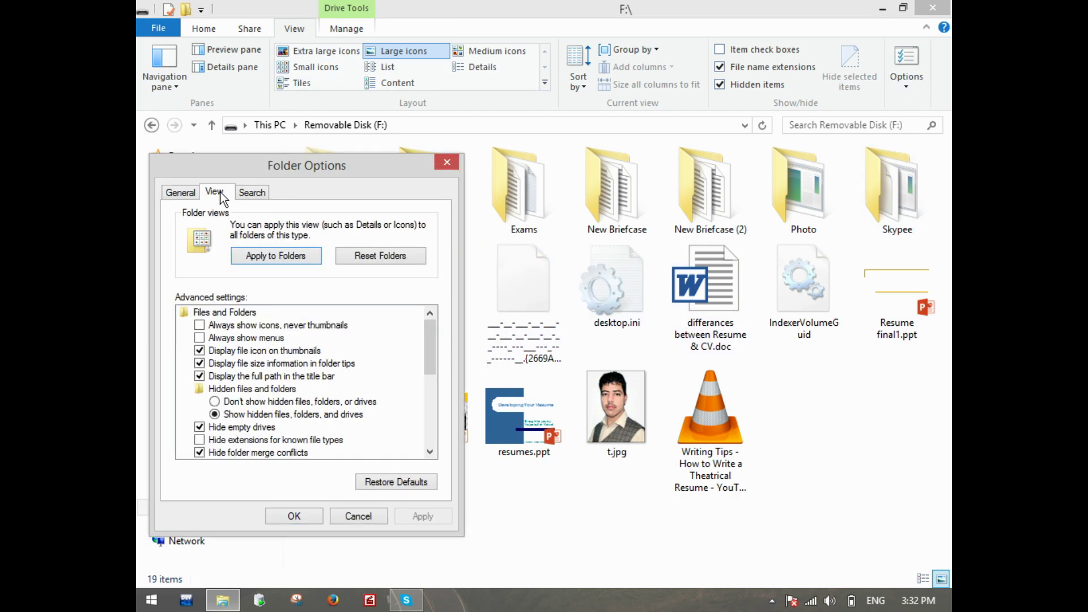
{"action": "left_click", "coordinate": [251, 417]}
{"action": "left_click_drag", "start_coordinate": [433, 336], "coordinate": [434, 365]}
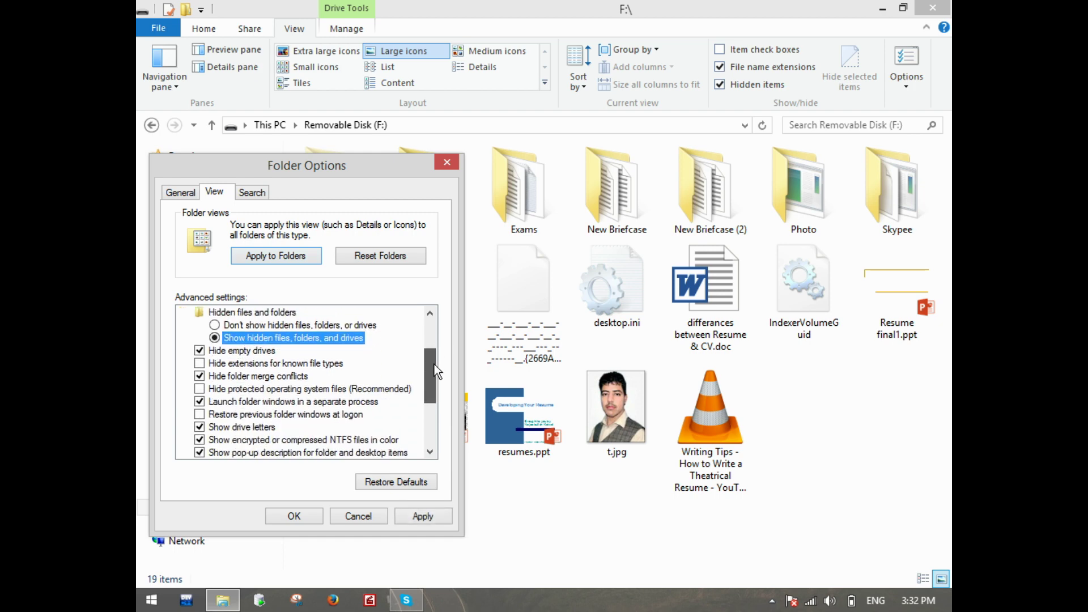
{"action": "left_click", "coordinate": [219, 392]}
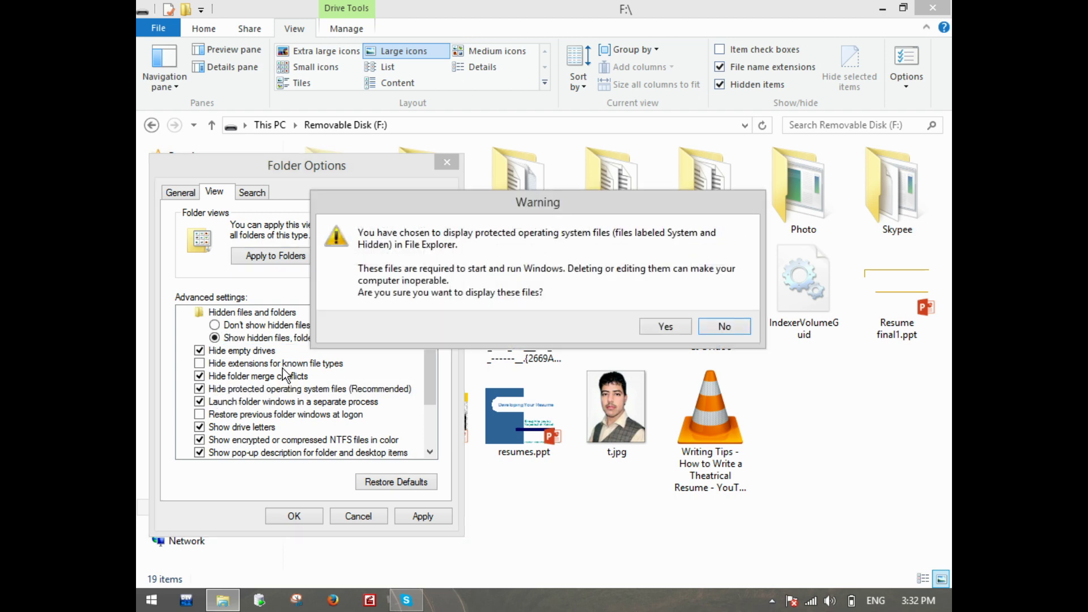
{"action": "left_click", "coordinate": [665, 325]}
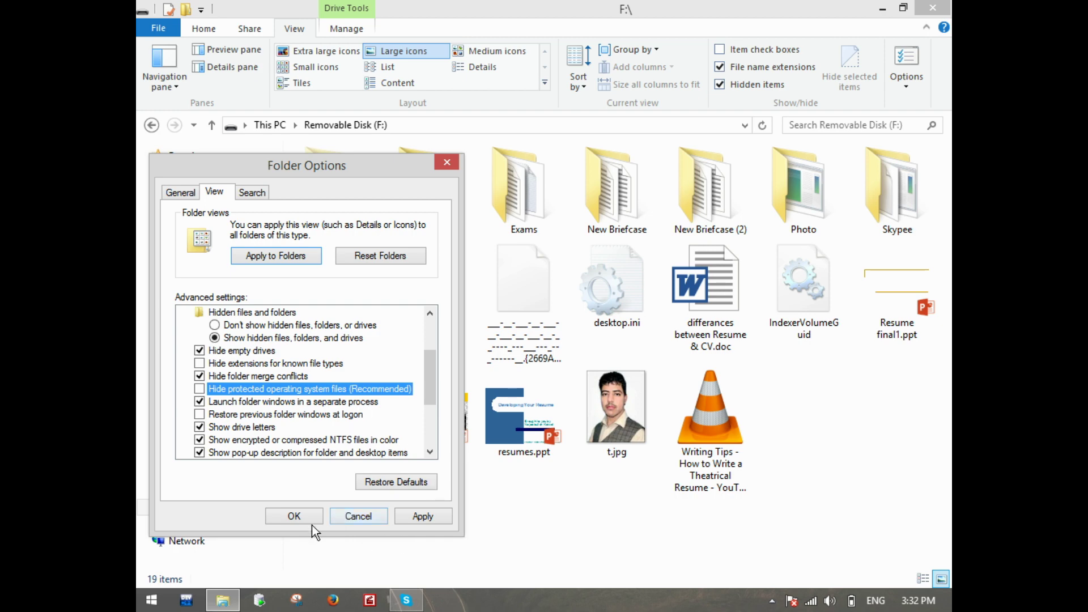
{"action": "left_click", "coordinate": [295, 514]}
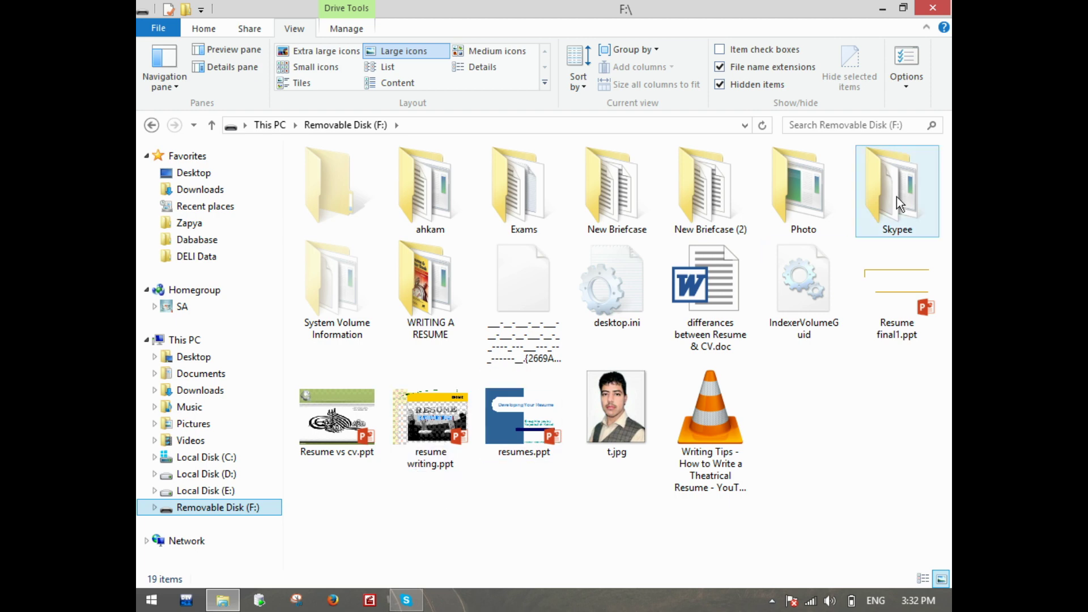
- Reopen Folder Options, review the advanced view settings, and set each folder to open in its own window
{"action": "left_click", "coordinate": [913, 63]}
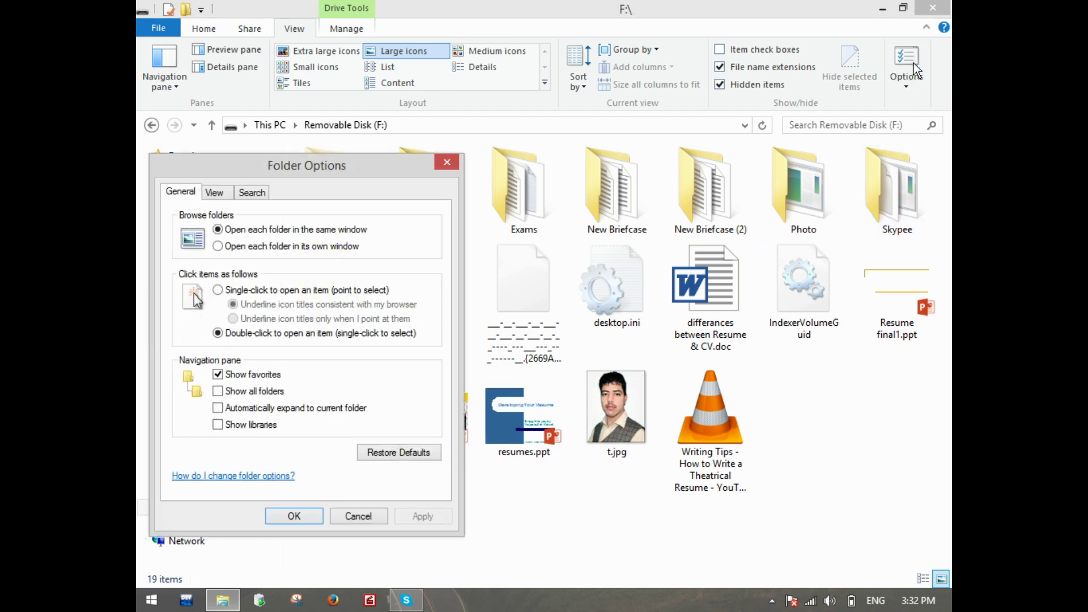
{"action": "left_click", "coordinate": [215, 192]}
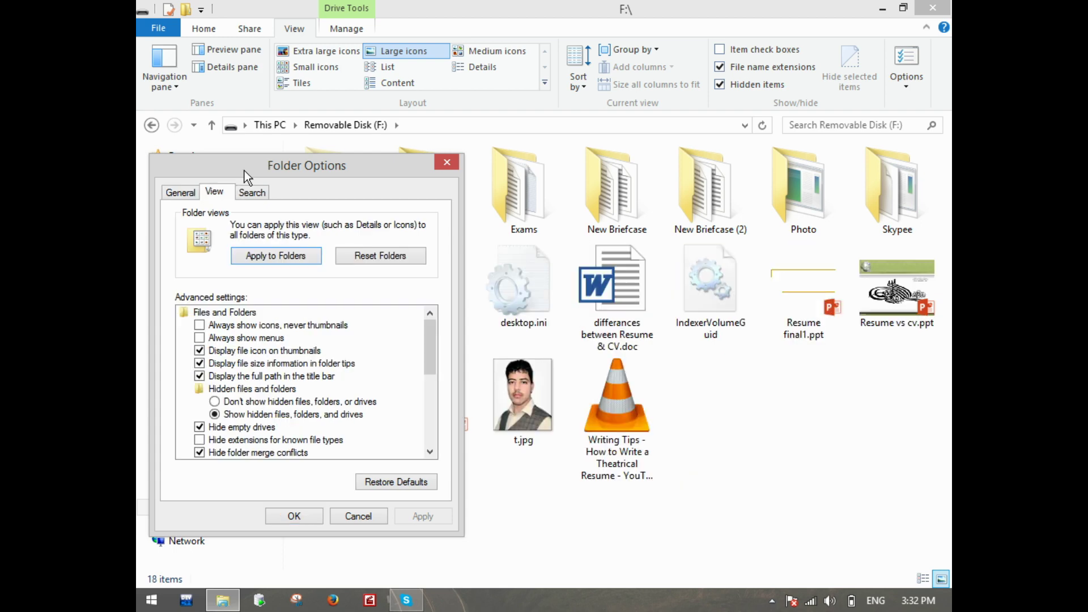
{"action": "left_click_drag", "start_coordinate": [323, 159], "coordinate": [522, 37]}
{"action": "left_click_drag", "start_coordinate": [630, 221], "coordinate": [634, 265]}
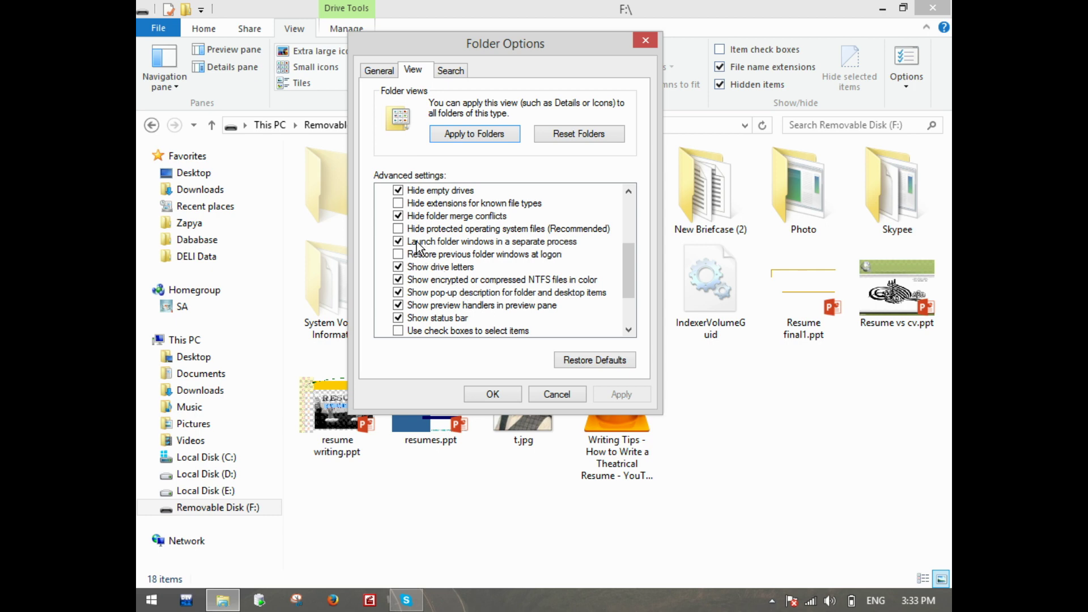
{"action": "left_click", "coordinate": [366, 70]}
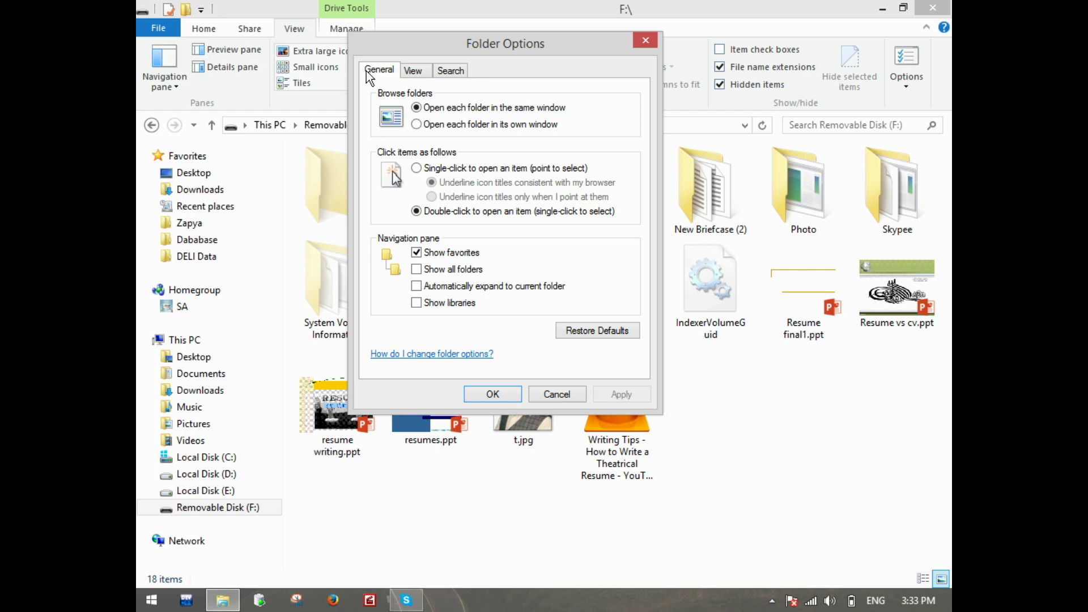
{"action": "left_click", "coordinate": [434, 124]}
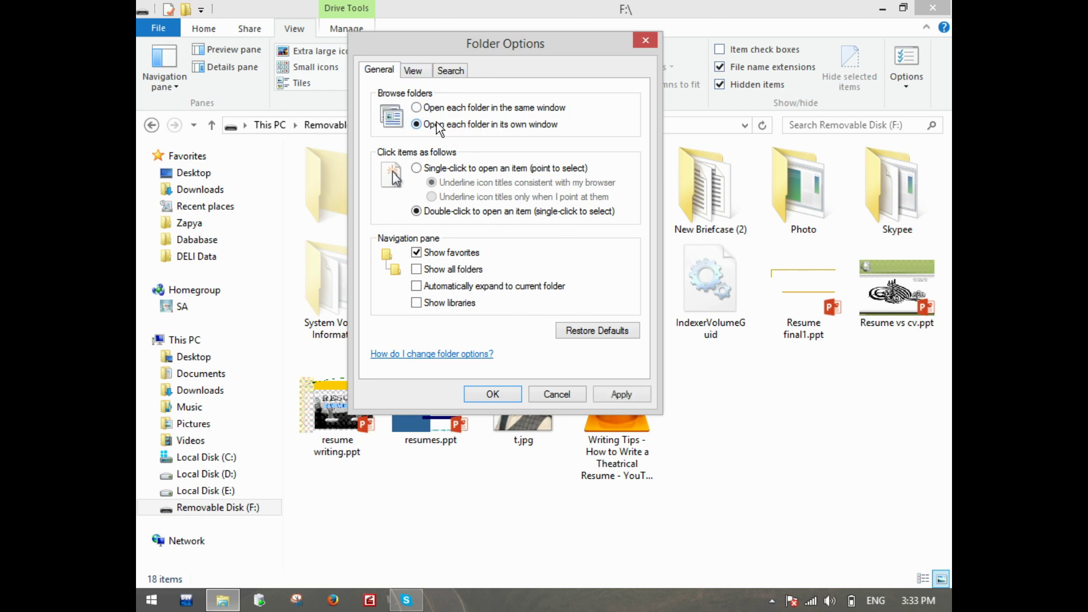
{"action": "left_click", "coordinate": [497, 392]}
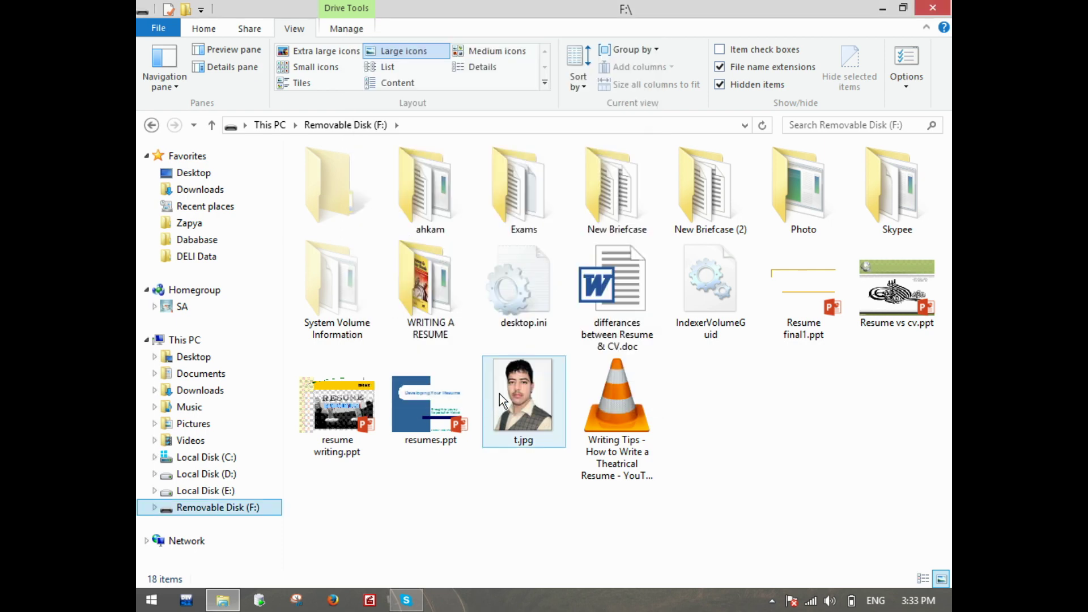
- Close the drive window and browse from This PC through C:\Program Files\Cambridge to CALD3 to test opening folders in separate windows
{"action": "left_click", "coordinate": [933, 7]}
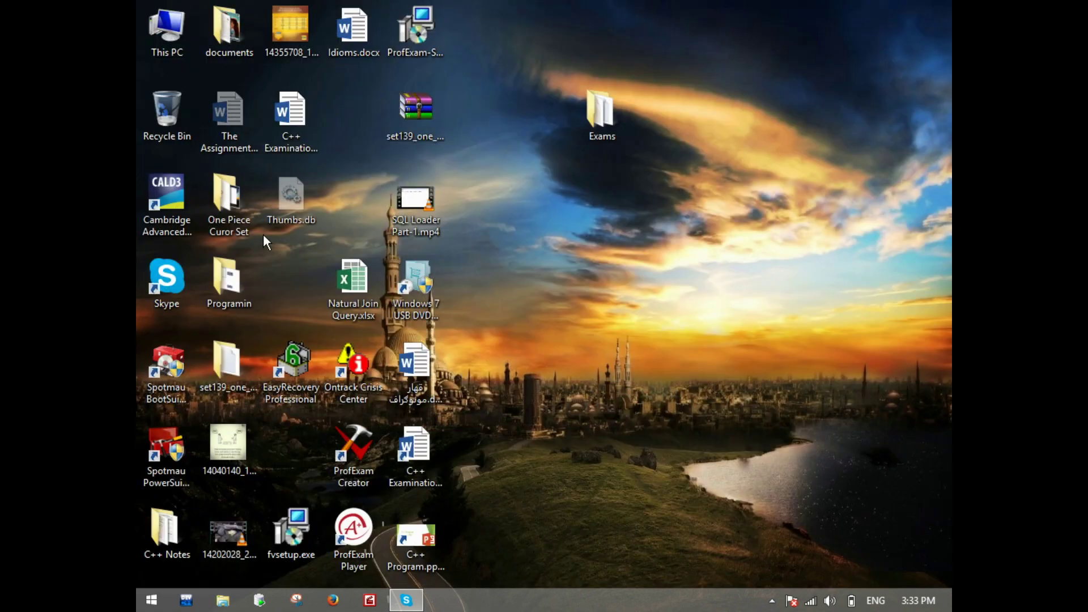
{"action": "double_click", "coordinate": [167, 28]}
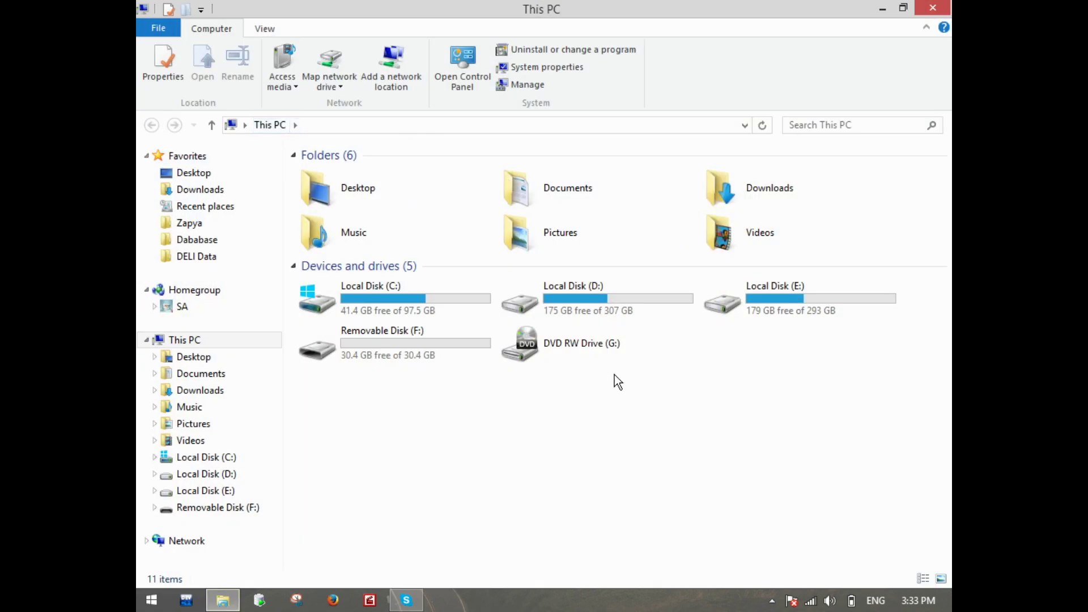
{"action": "double_click", "coordinate": [415, 301]}
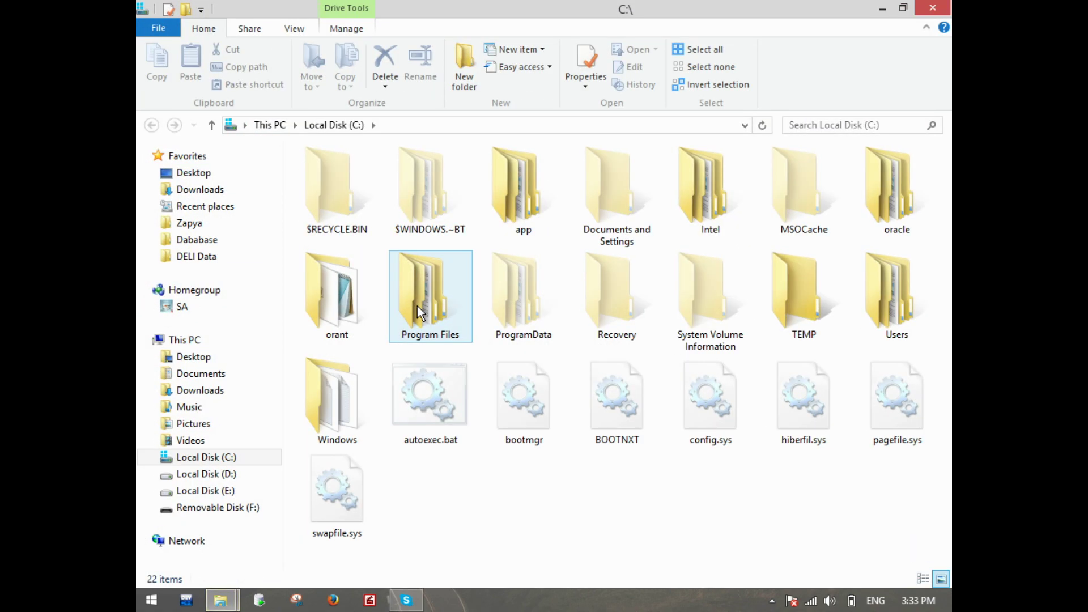
{"action": "left_click", "coordinate": [430, 280]}
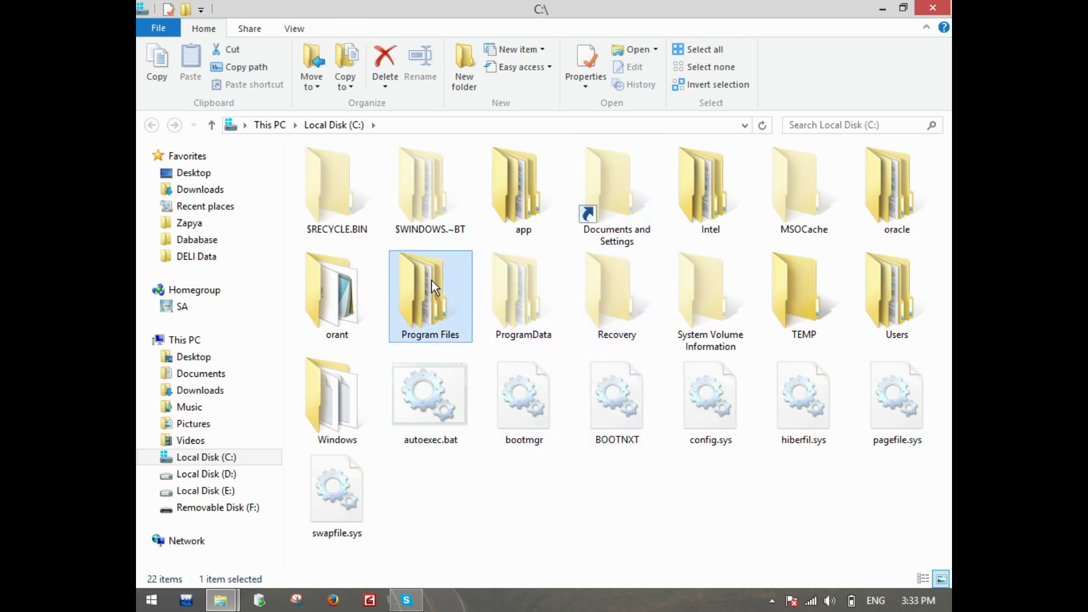
{"action": "double_click", "coordinate": [430, 280]}
{"action": "double_click", "coordinate": [536, 208]}
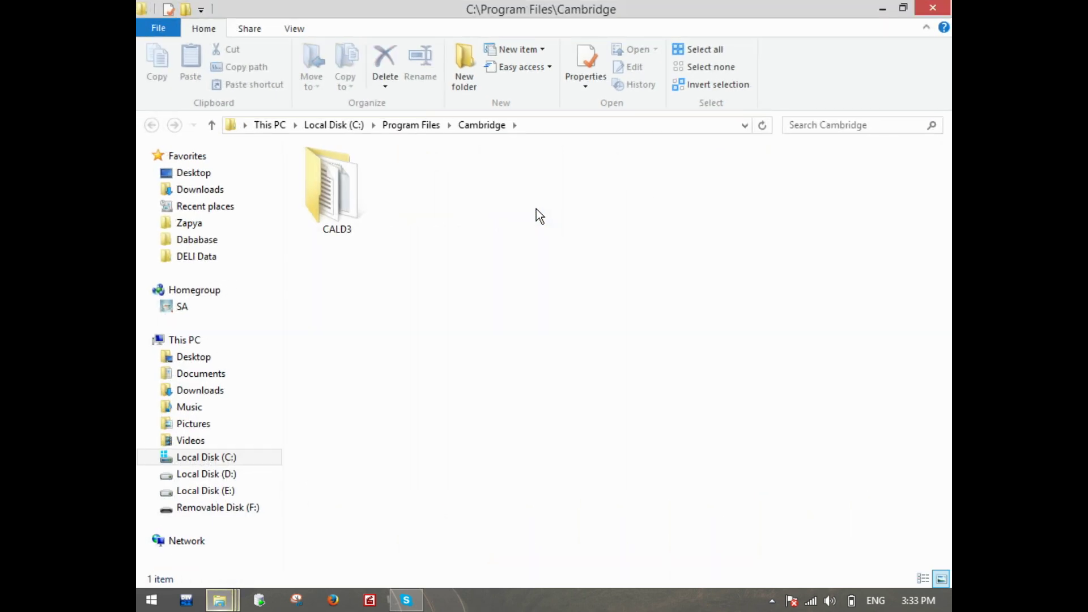
{"action": "double_click", "coordinate": [339, 200]}
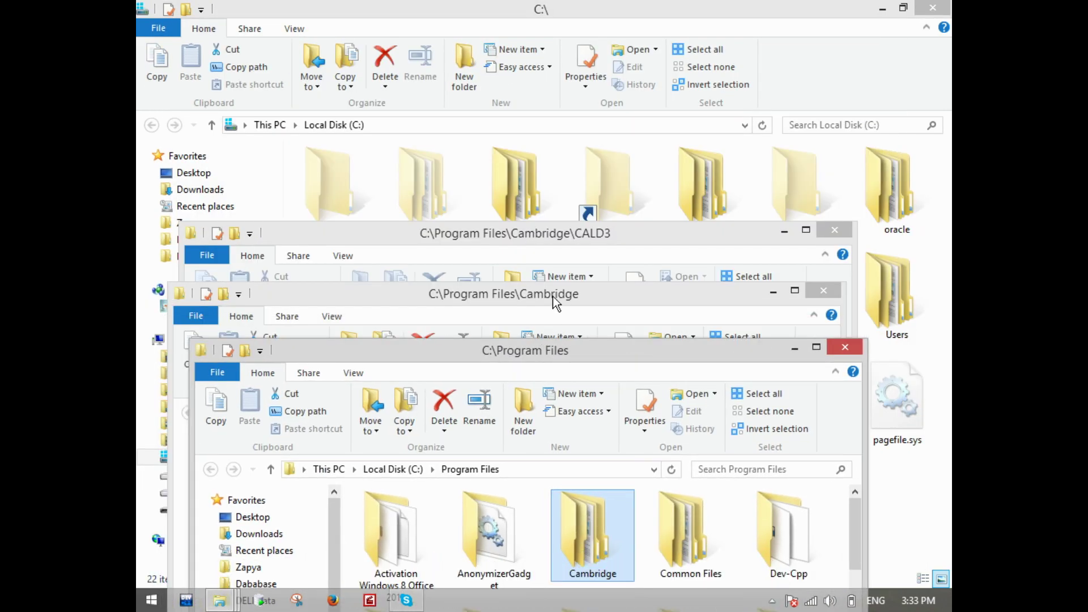
- From the maximized Program Files window, set folders to open in the same window and turn off Launch folder windows in a separate process
{"action": "double_click", "coordinate": [547, 347]}
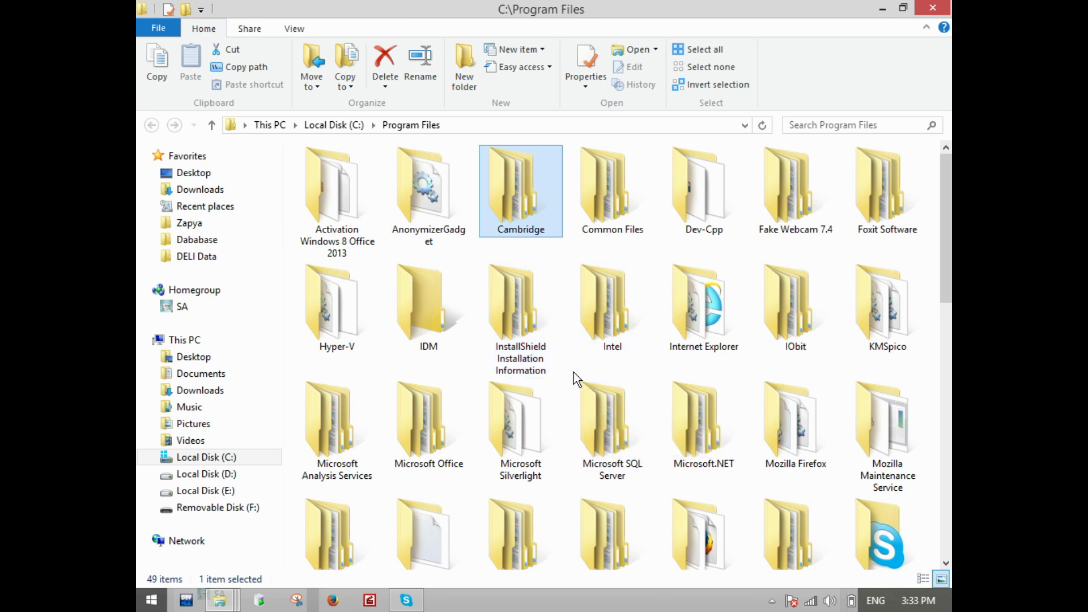
{"action": "left_click", "coordinate": [298, 30]}
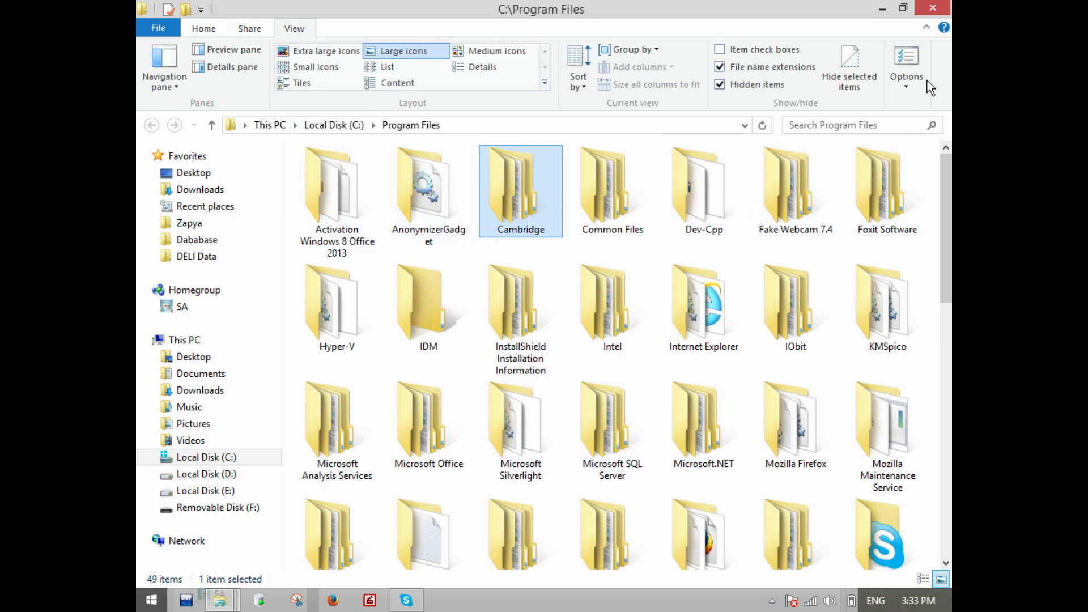
{"action": "left_click", "coordinate": [912, 51]}
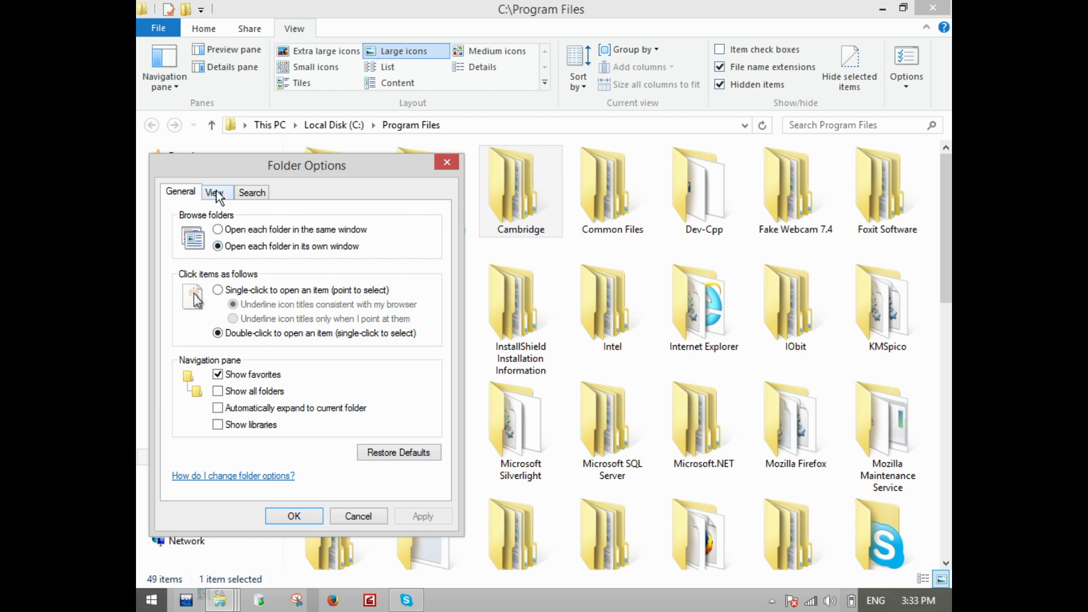
{"action": "left_click", "coordinate": [242, 233]}
{"action": "left_click", "coordinate": [214, 193]}
{"action": "left_click_drag", "start_coordinate": [267, 170], "coordinate": [445, 40]}
{"action": "left_click_drag", "start_coordinate": [604, 202], "coordinate": [610, 246]}
{"action": "left_click", "coordinate": [413, 231]}
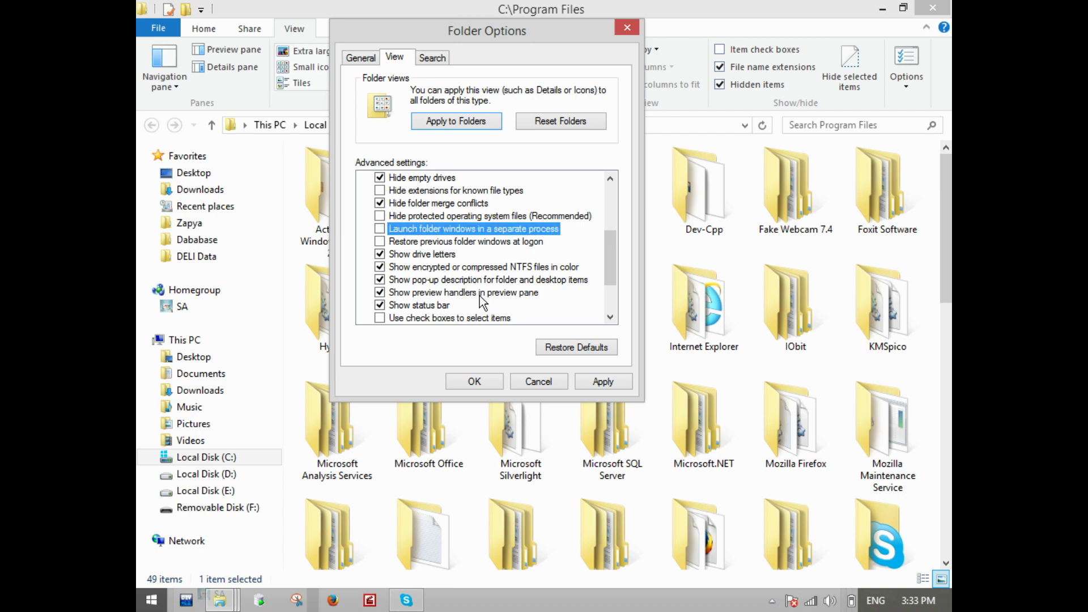
{"action": "left_click", "coordinate": [459, 379]}
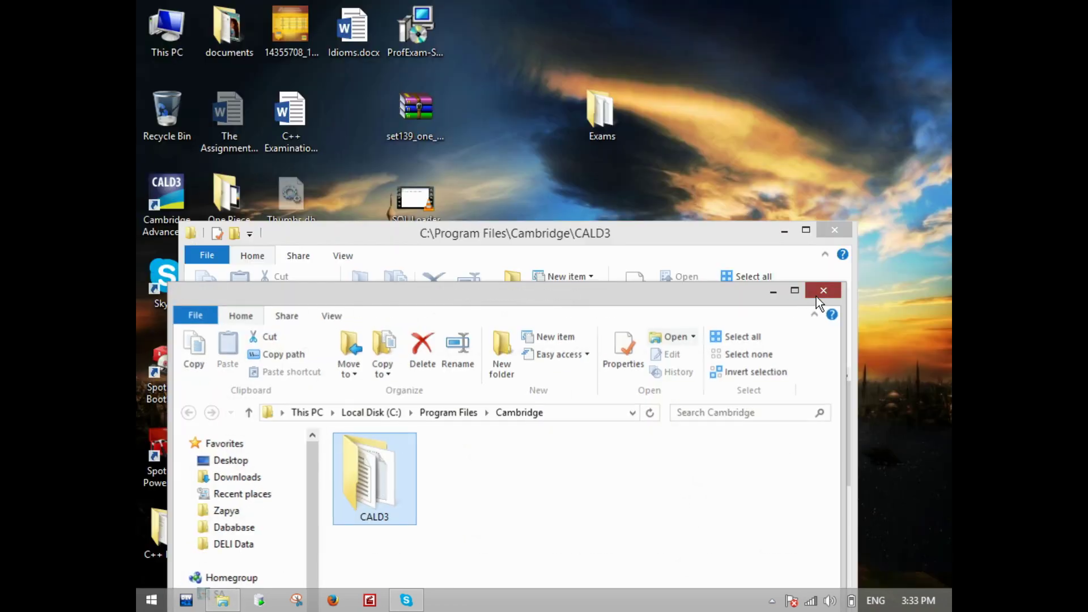
- Close the leftover Cambridge and CALD3 windows and open Local Disk (C:) from a maximized This PC window
{"action": "left_click", "coordinate": [816, 297]}
{"action": "left_click", "coordinate": [844, 231]}
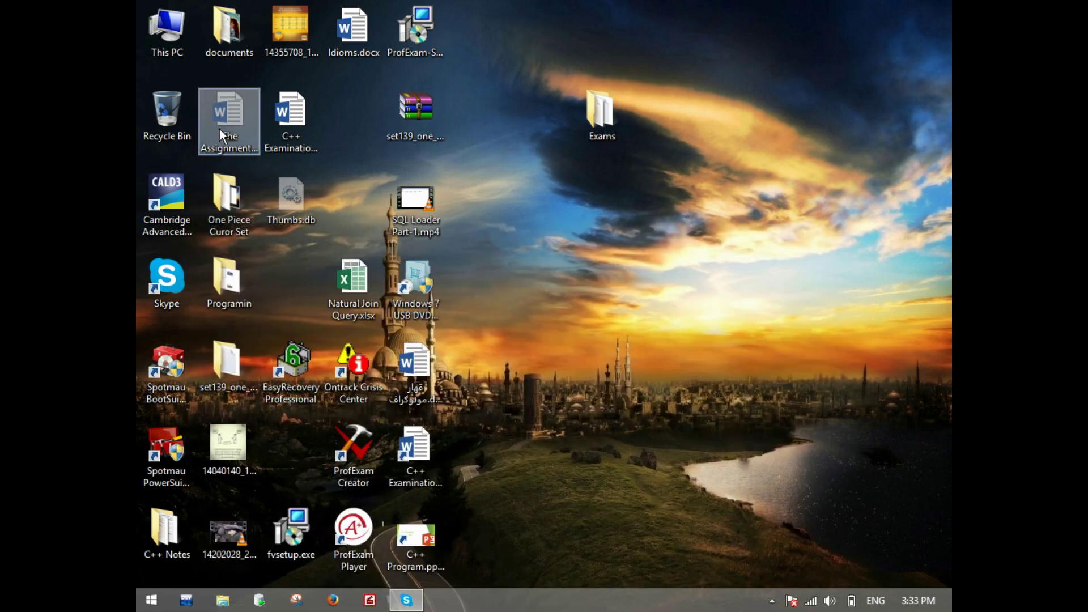
{"action": "double_click", "coordinate": [171, 29]}
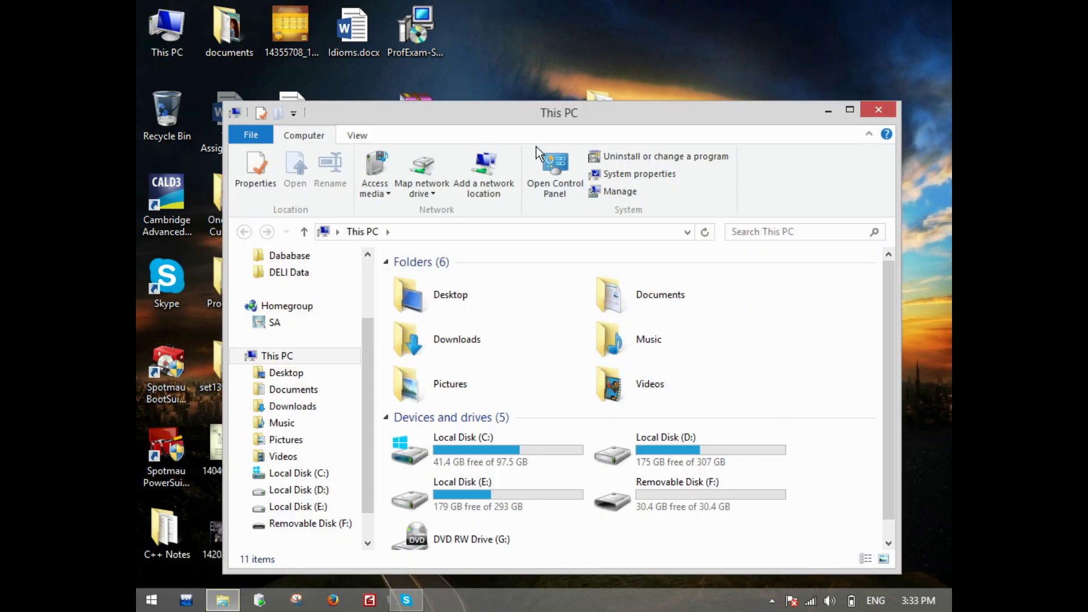
{"action": "double_click", "coordinate": [538, 113]}
{"action": "left_click", "coordinate": [433, 293]}
{"action": "double_click", "coordinate": [433, 293]}
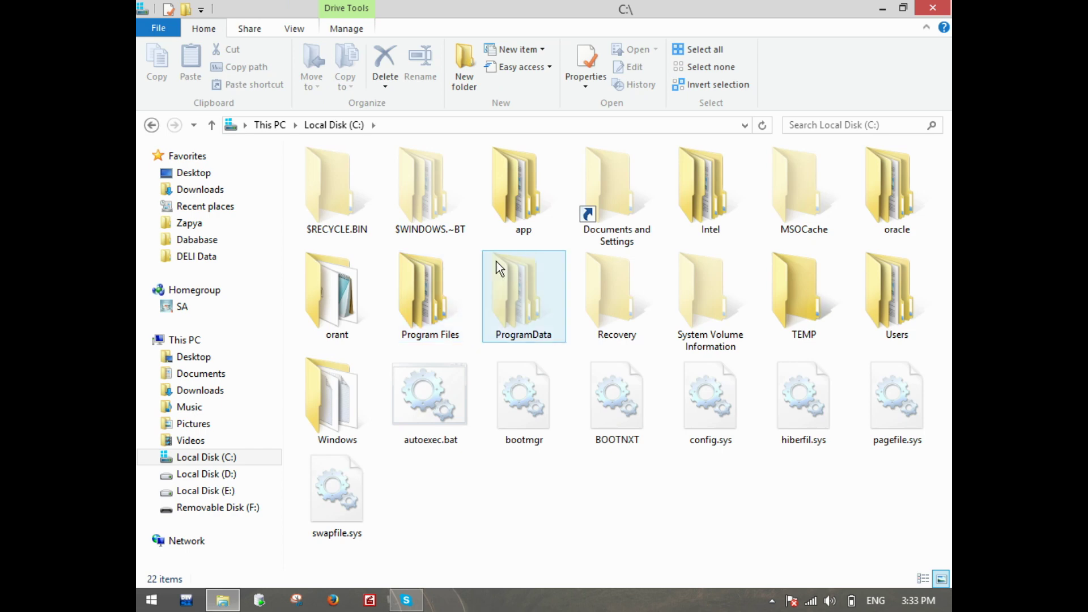
- Browse through Program Files, Cambridge, and CALD3 to the cald3.data folder to test opening folders in the same window
{"action": "double_click", "coordinate": [438, 294]}
{"action": "left_click", "coordinate": [541, 202]}
{"action": "double_click", "coordinate": [540, 202]}
{"action": "left_click", "coordinate": [335, 198]}
{"action": "double_click", "coordinate": [335, 199]}
{"action": "left_click", "coordinate": [340, 198]}
{"action": "double_click", "coordinate": [340, 198]}
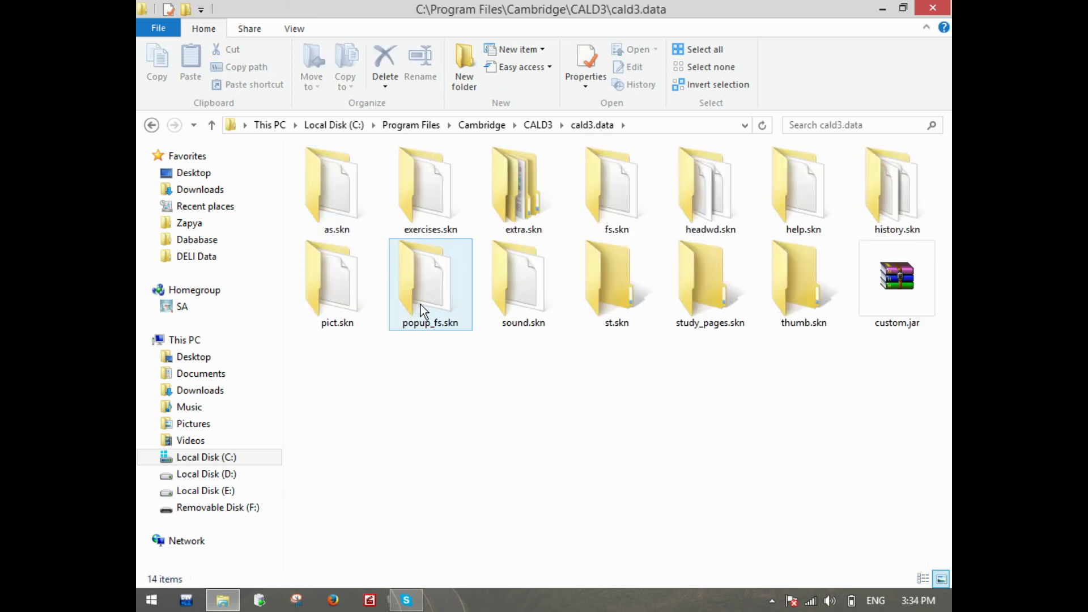
{"action": "mouse_move", "coordinate": [433, 298]}
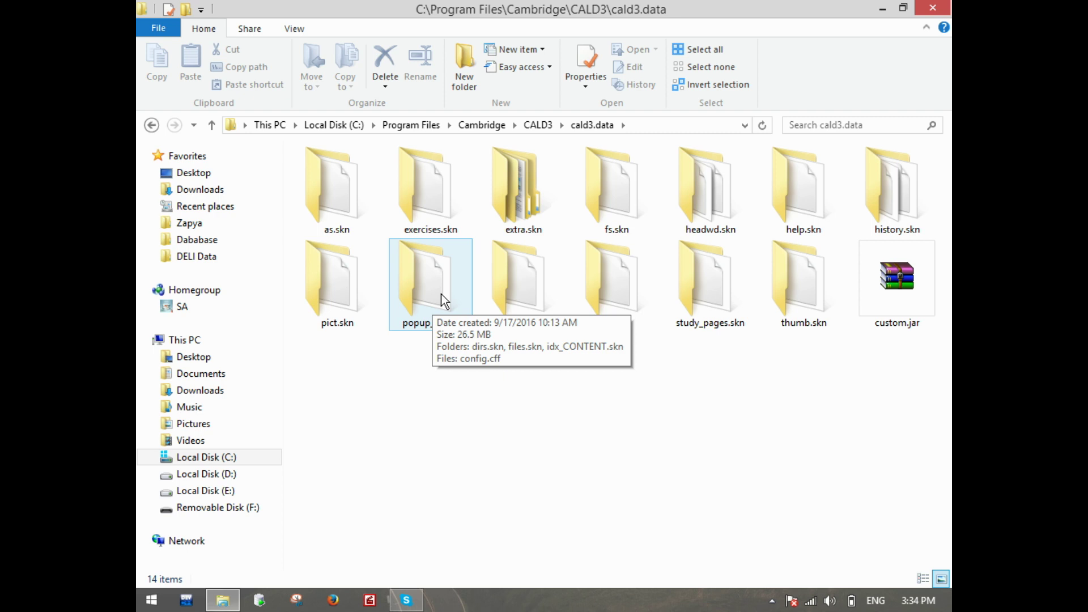
- In Folder Options, select opening folders in the same window, toggle Launch folder windows in a separate process on and back off, and apply
{"action": "left_click", "coordinate": [291, 30]}
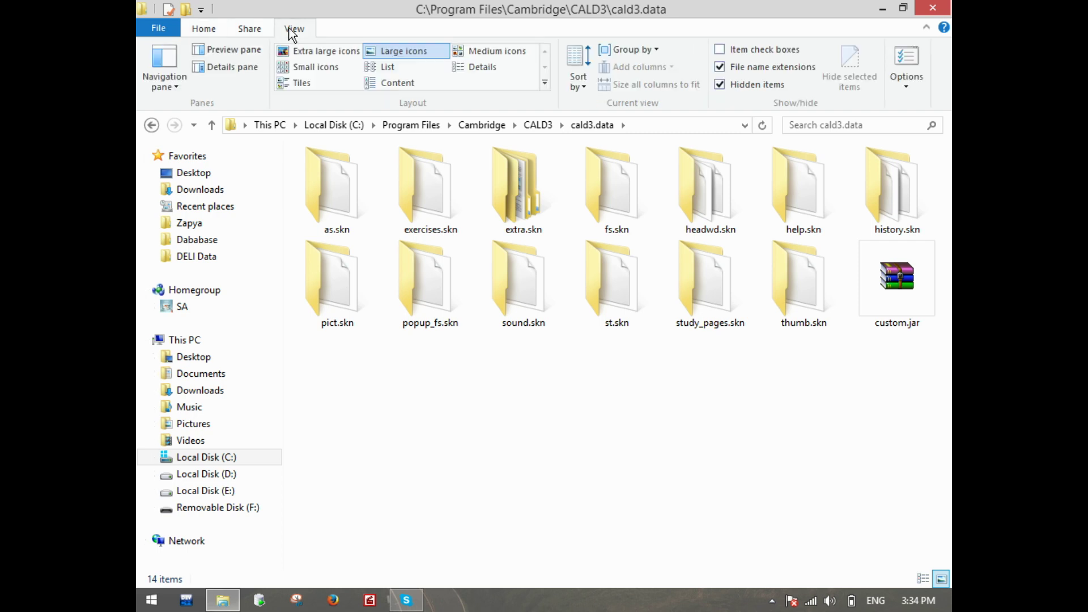
{"action": "left_click", "coordinate": [906, 58]}
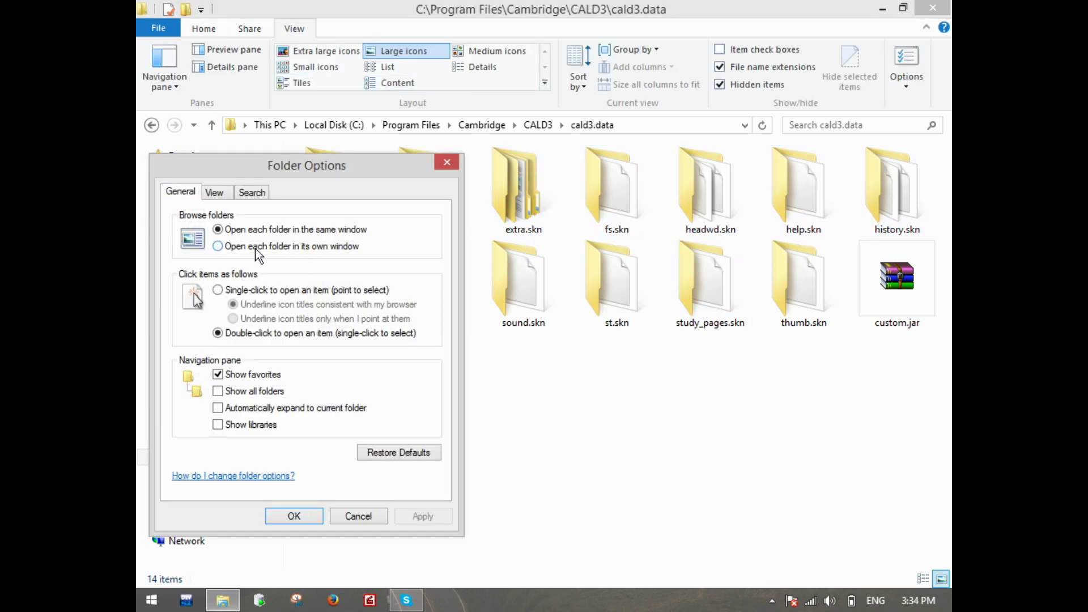
{"action": "left_click", "coordinate": [229, 230]}
{"action": "left_click", "coordinate": [214, 192]}
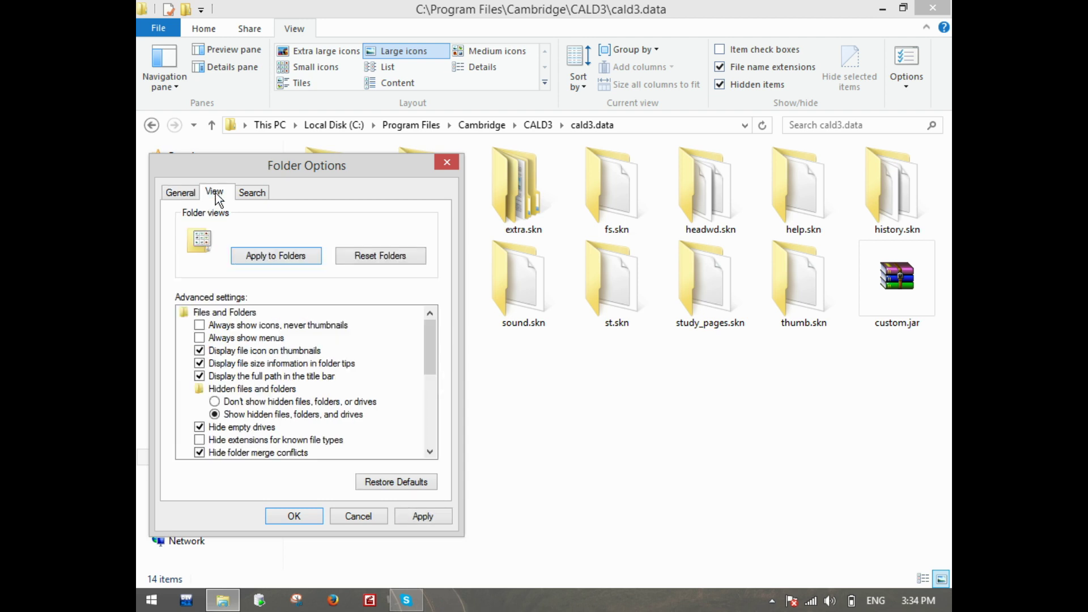
{"action": "left_click_drag", "start_coordinate": [430, 330], "coordinate": [413, 386]}
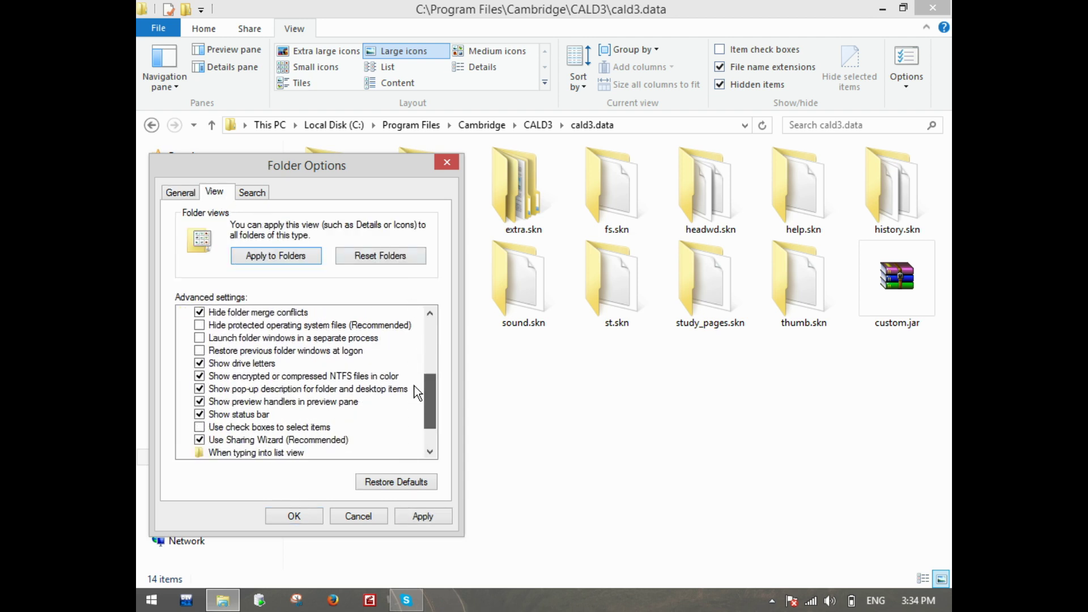
{"action": "left_click", "coordinate": [215, 337]}
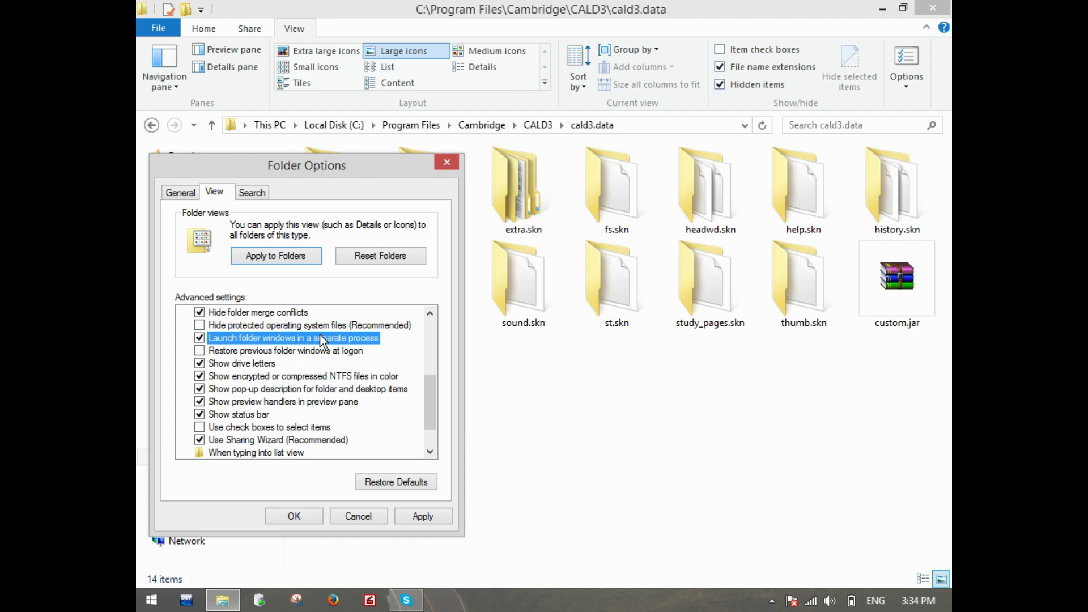
{"action": "left_click", "coordinate": [239, 336]}
{"action": "left_click", "coordinate": [419, 517]}
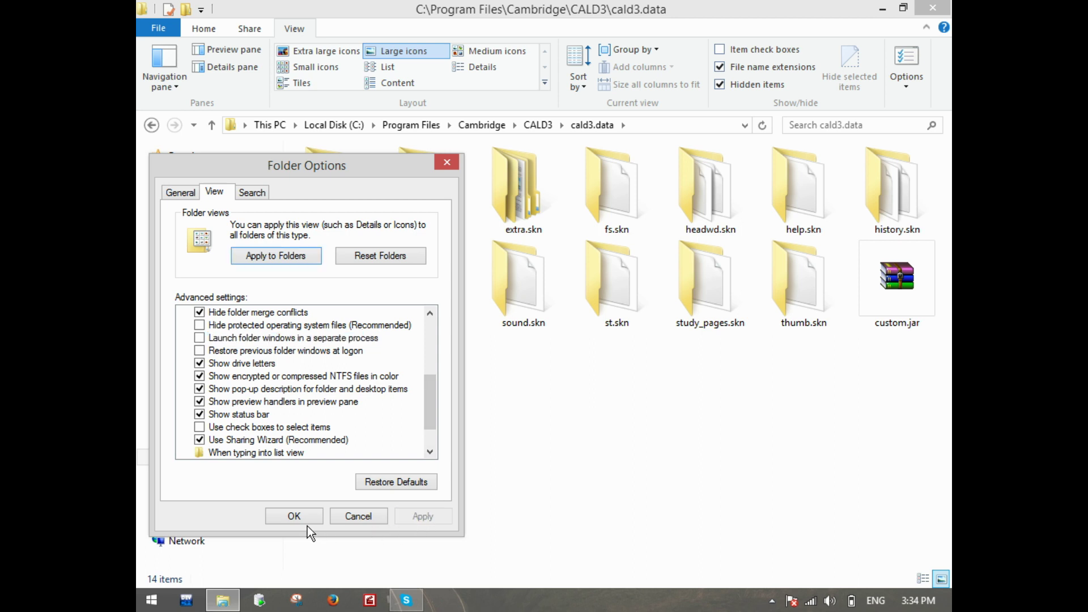